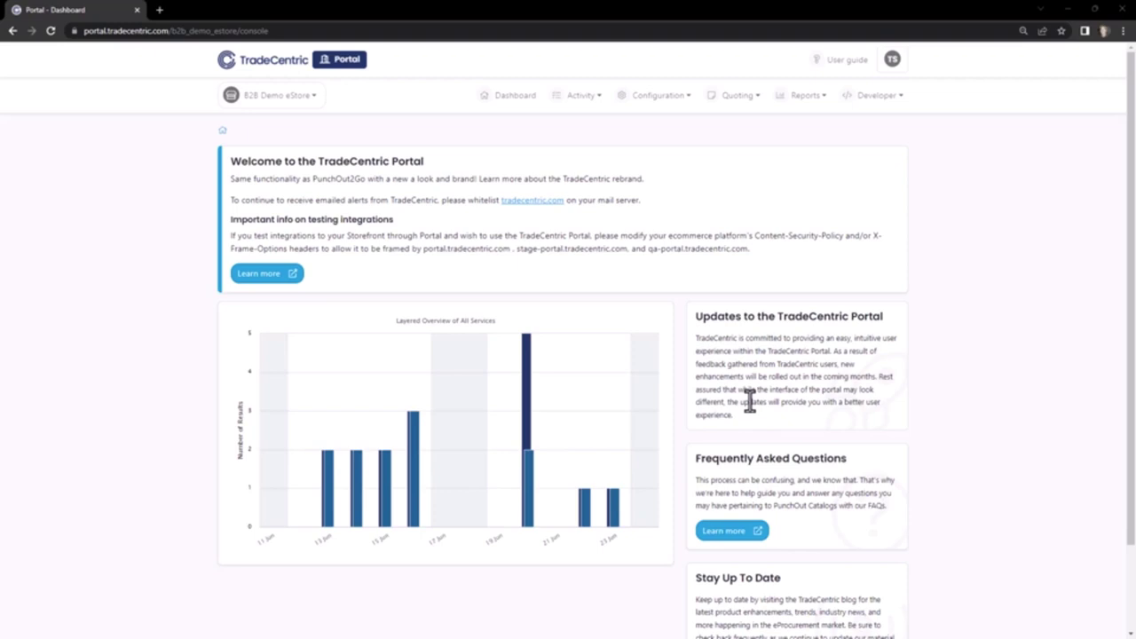
Open the PunchOut Sessions list from the Activity menu.
left_click(808, 96)
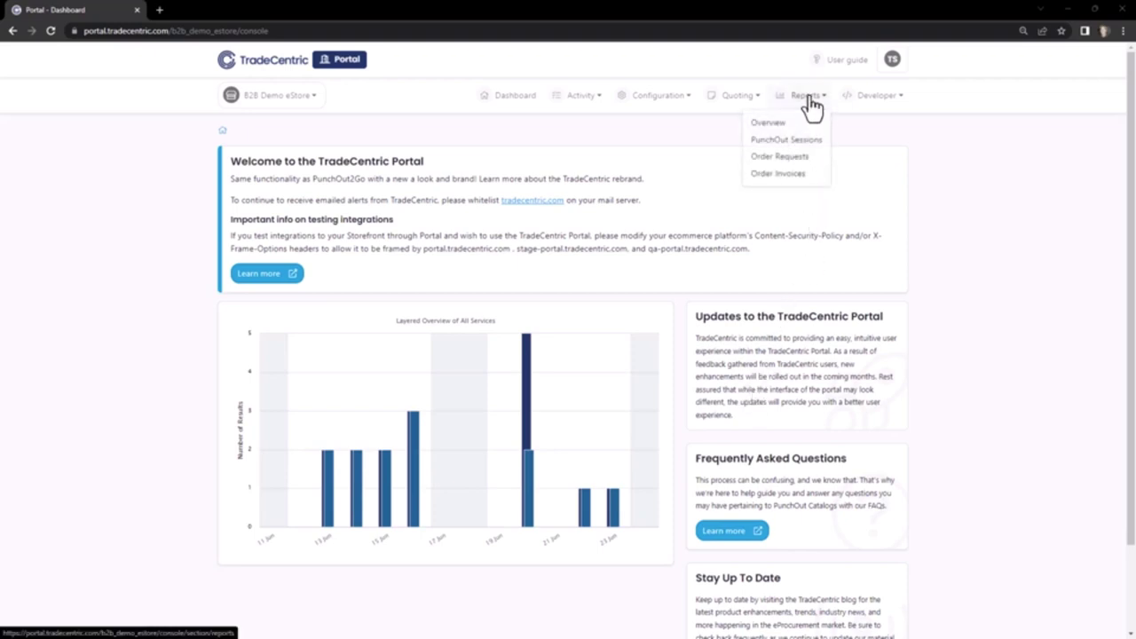
mouse_move(530, 406)
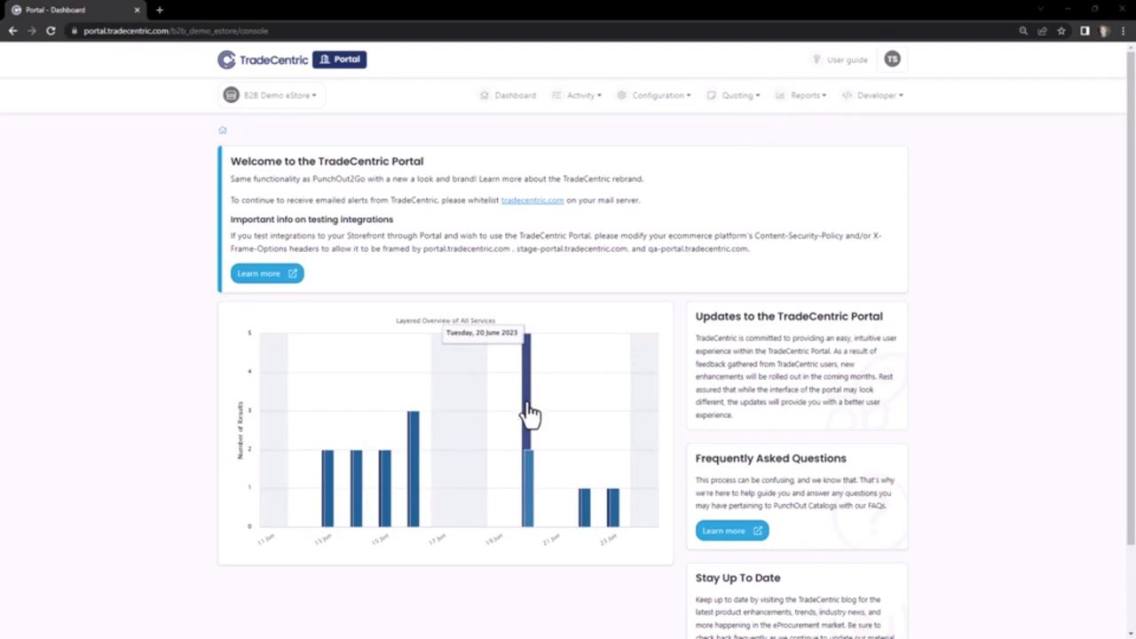
mouse_move(617, 514)
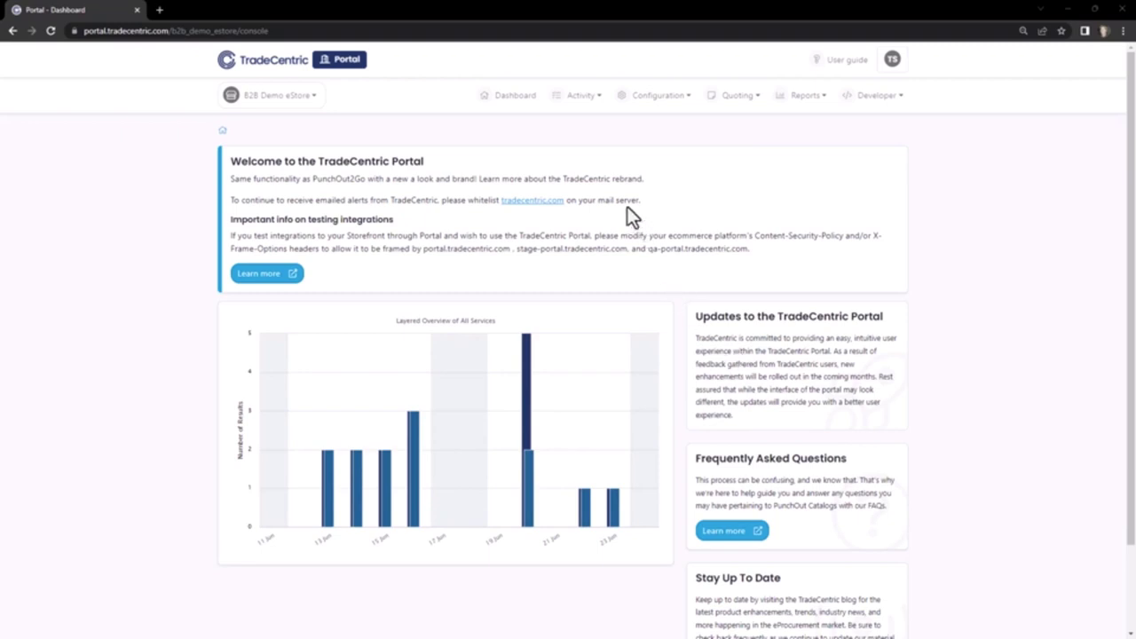
mouse_move(584, 111)
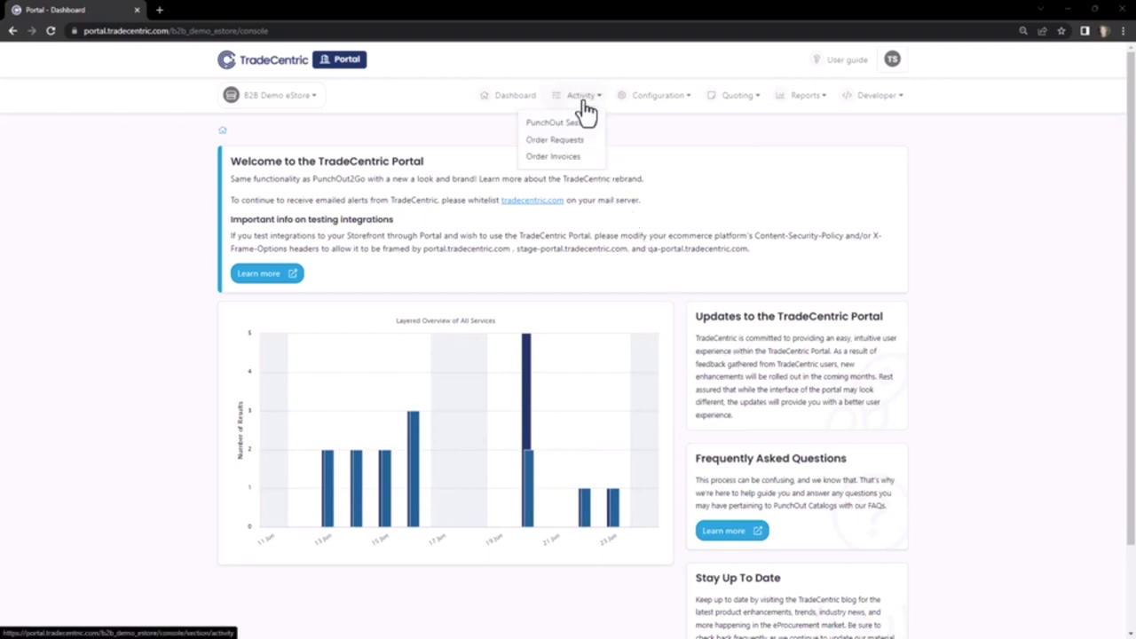
mouse_move(647, 107)
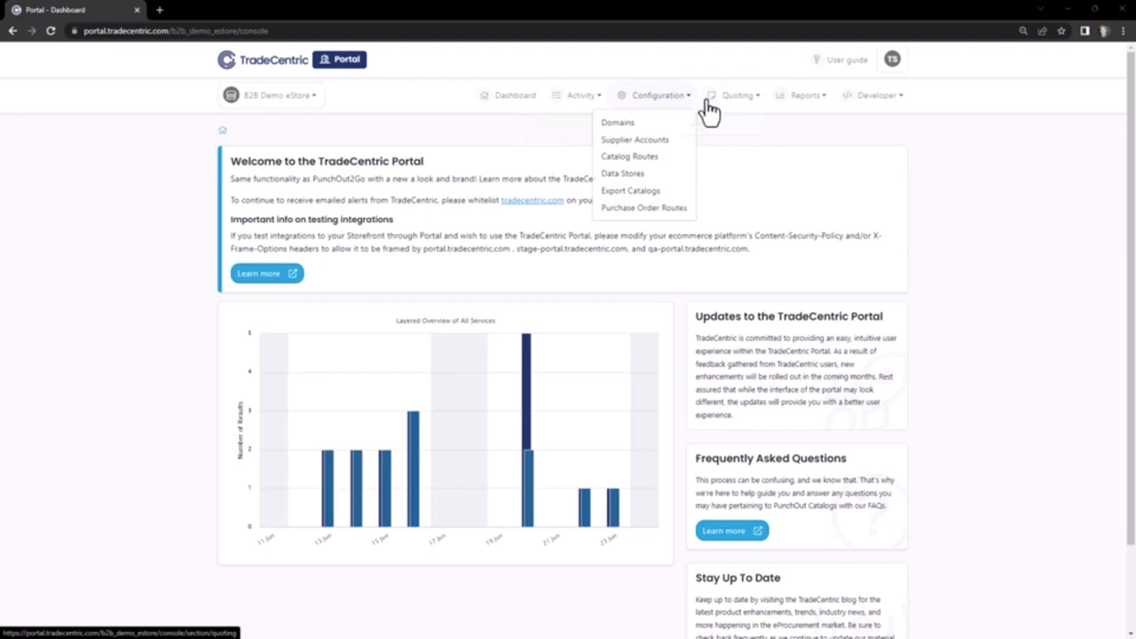
mouse_move(733, 110)
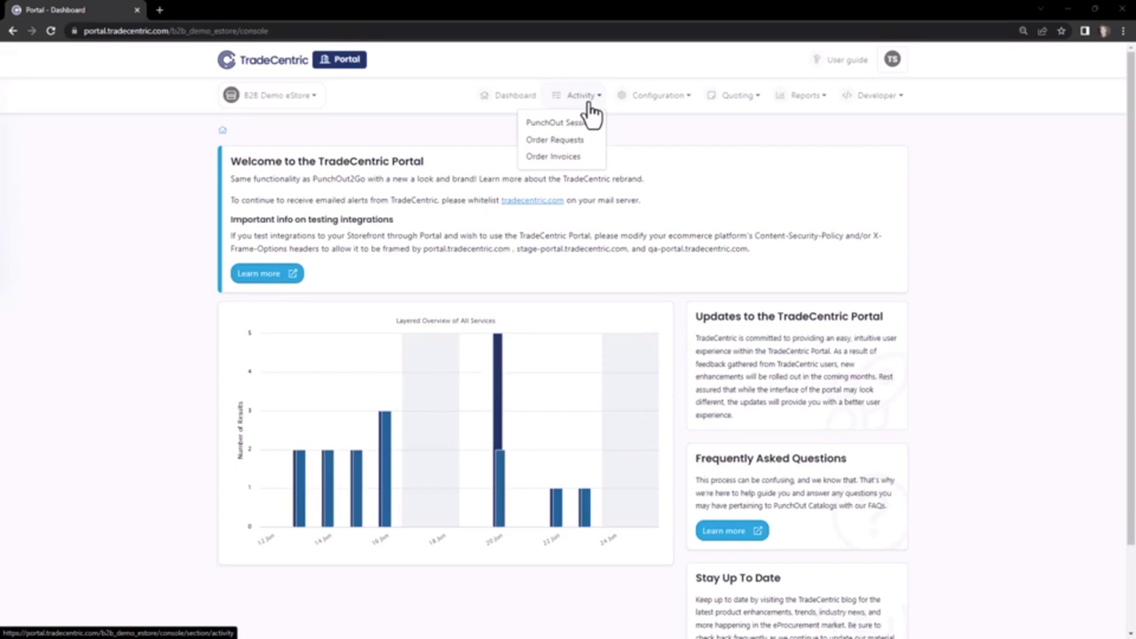
left_click(570, 133)
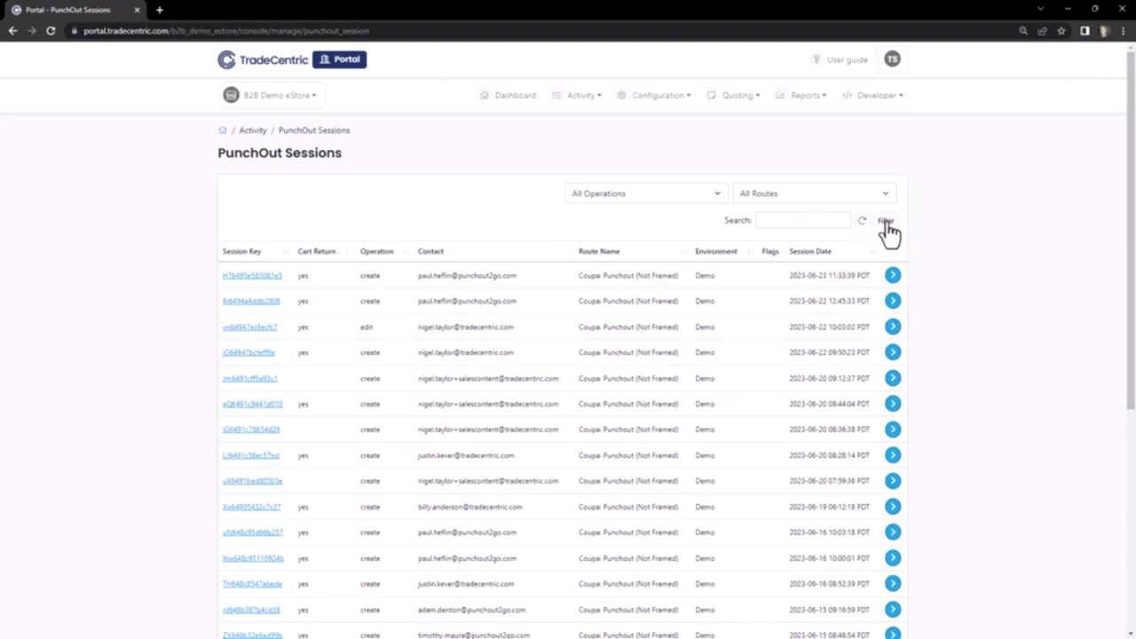
Apply the sessions filter, then switch to the Order Requests list.
left_click(886, 223)
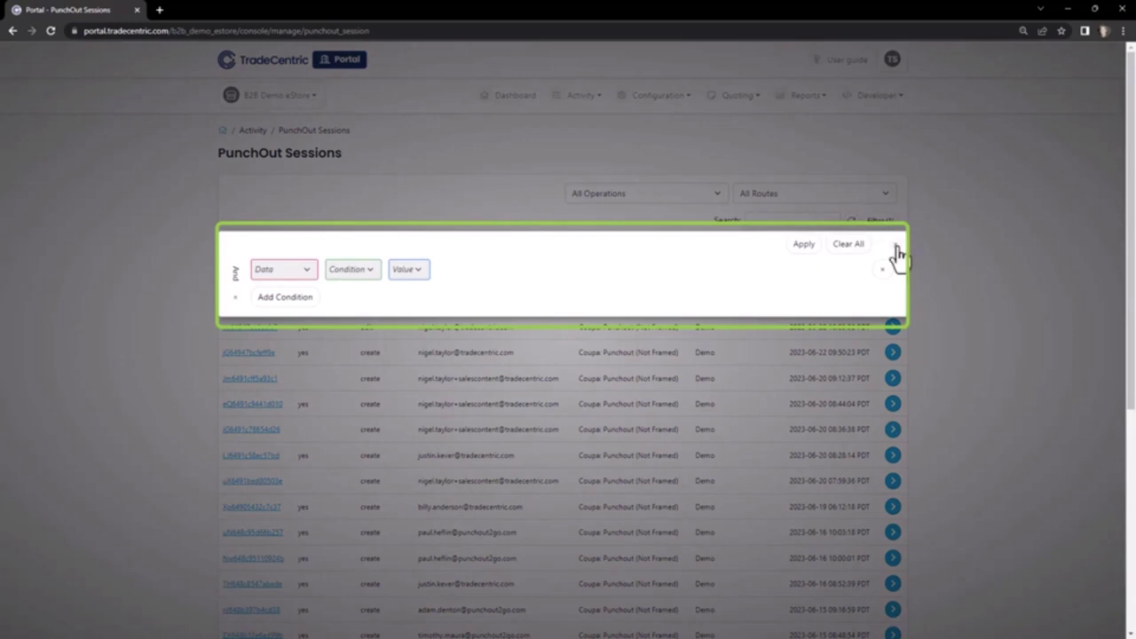
left_click(919, 225)
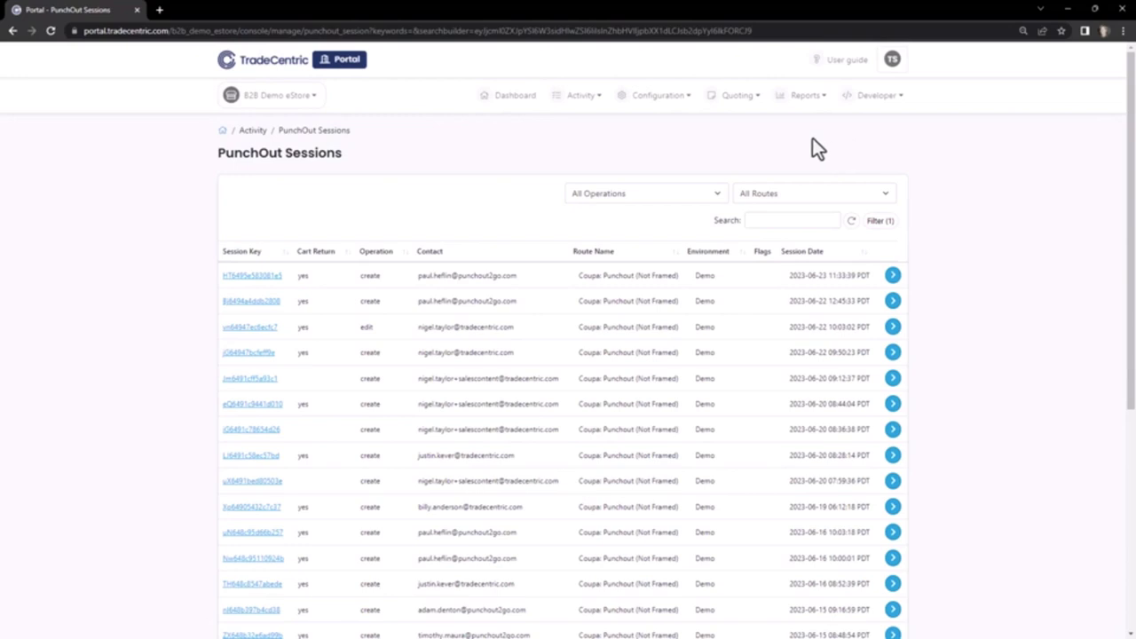
left_click(581, 96)
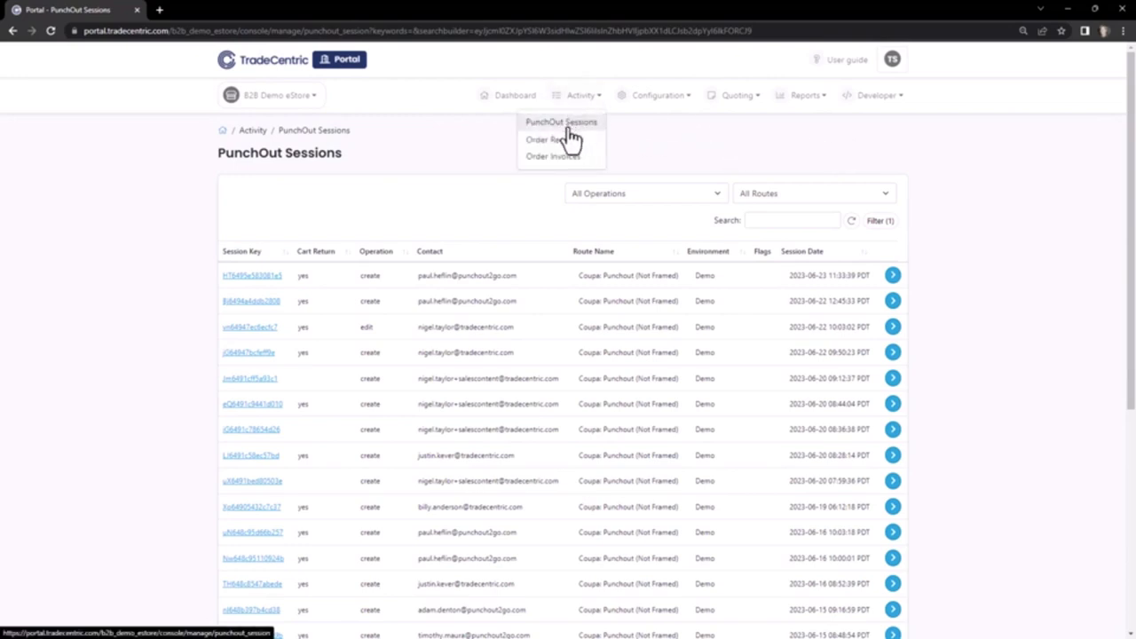
left_click(565, 149)
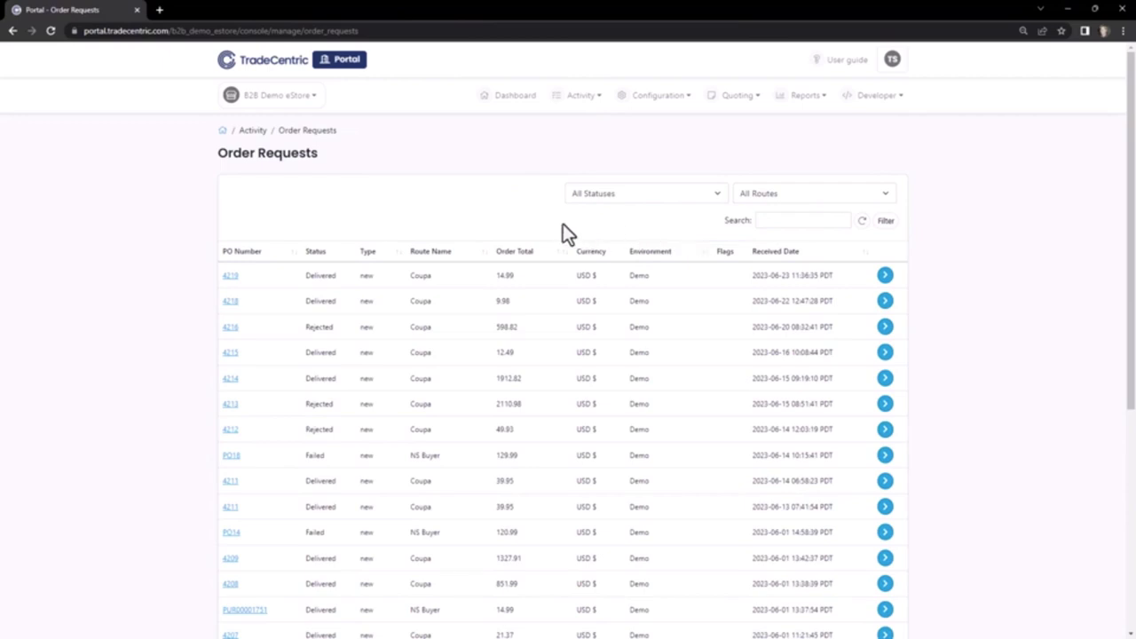
Open Configuration > Catalog Routes to list the six Punchout catalog routes.
mouse_move(672, 104)
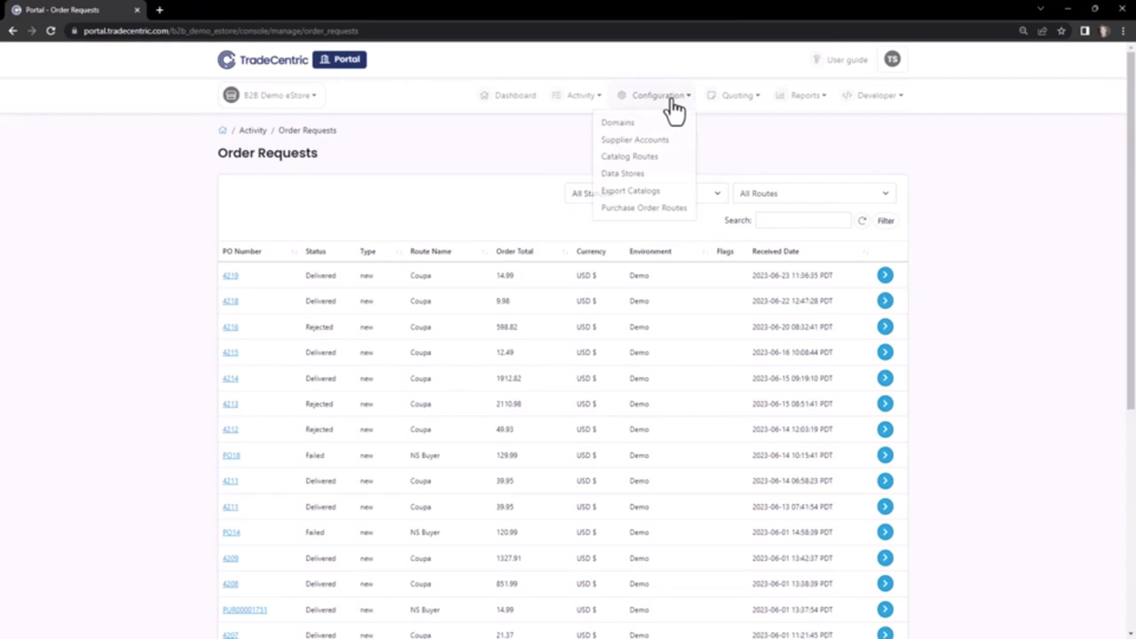
left_click(642, 169)
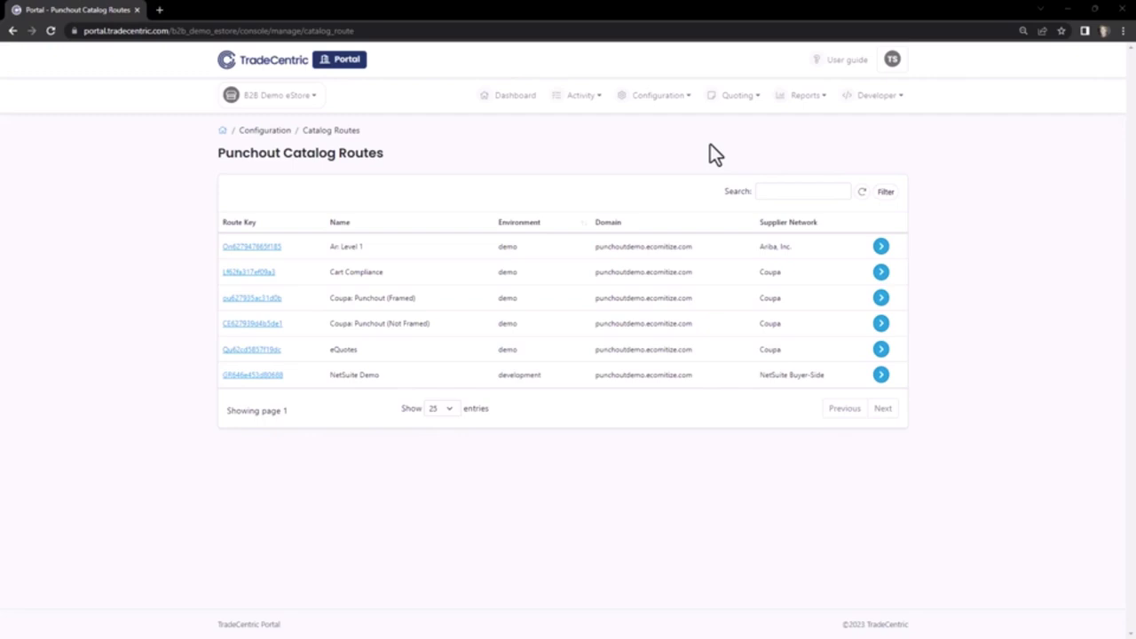
mouse_move(584, 100)
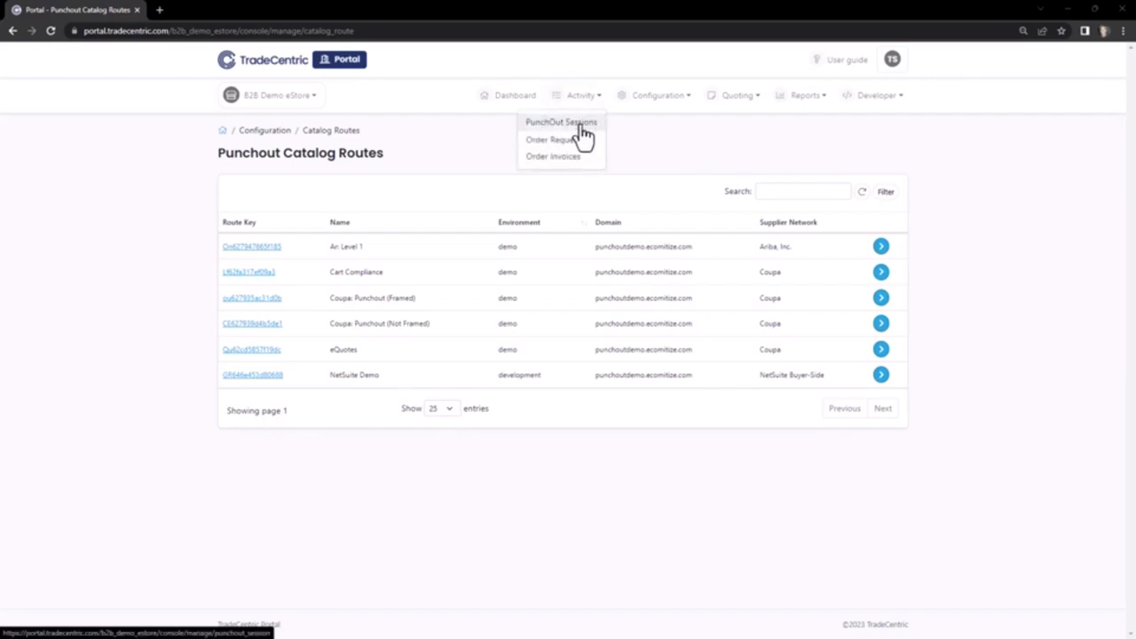
Reopen PunchOut Sessions and sort them by Session Date, newest first.
left_click(581, 124)
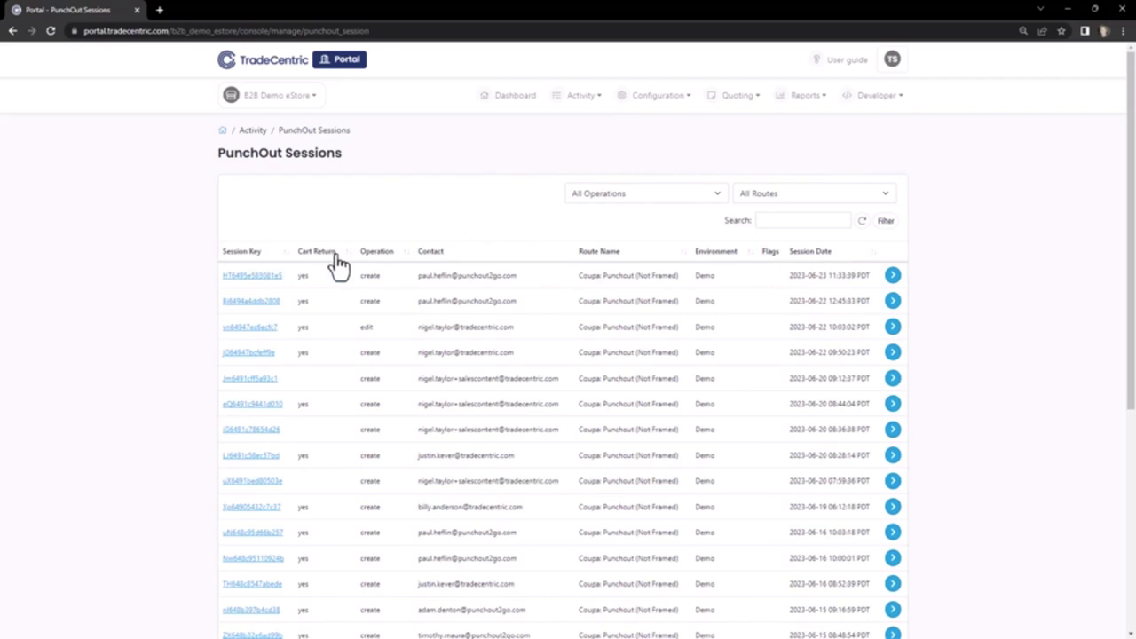
left_click(809, 257)
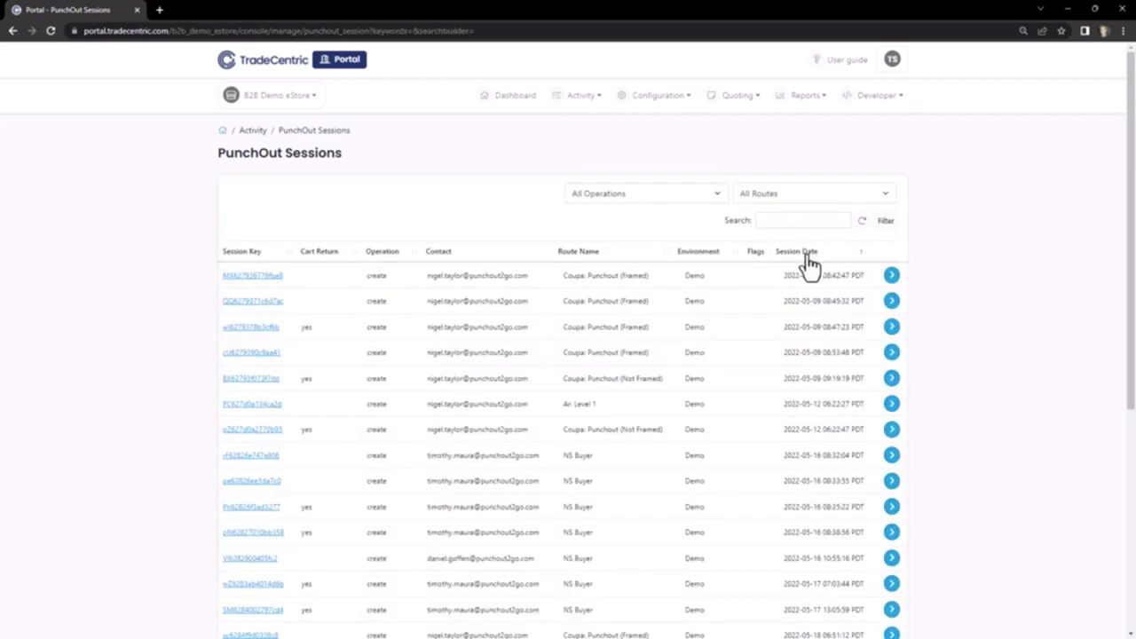
left_click(808, 254)
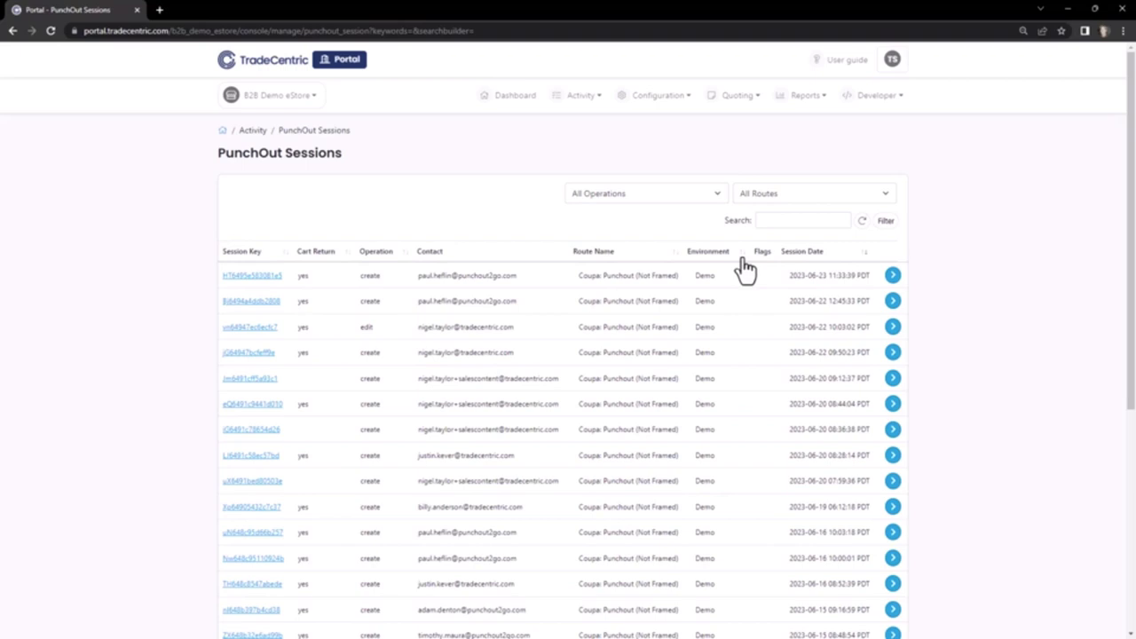
scroll(783, 329, "down", 5)
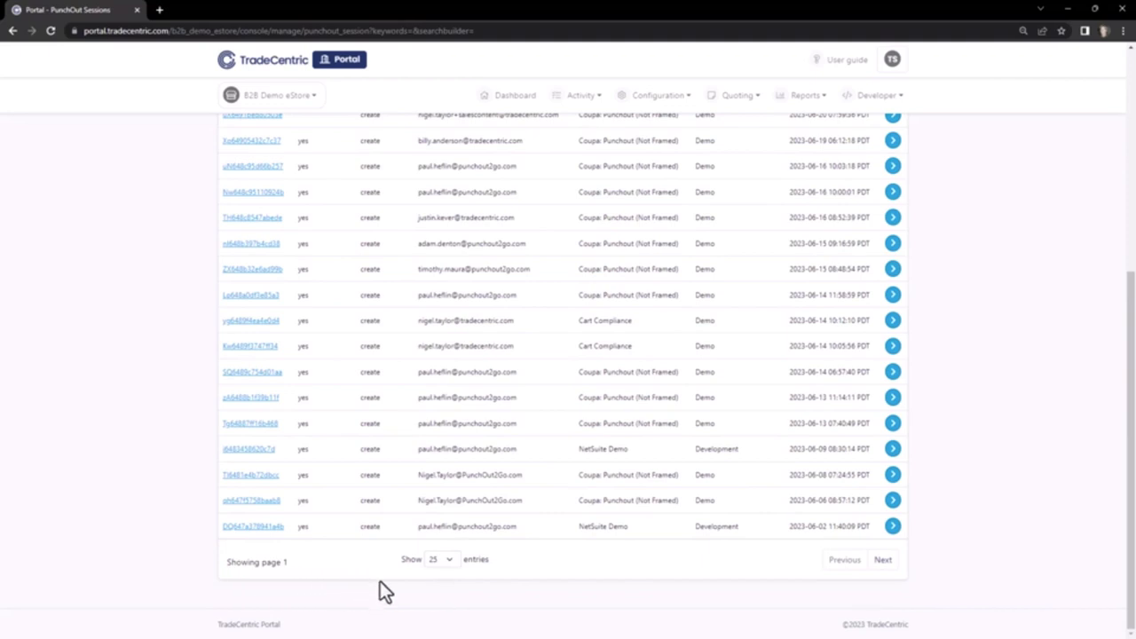
Keep 25 sessions per page and browse through the following pages.
left_click(453, 564)
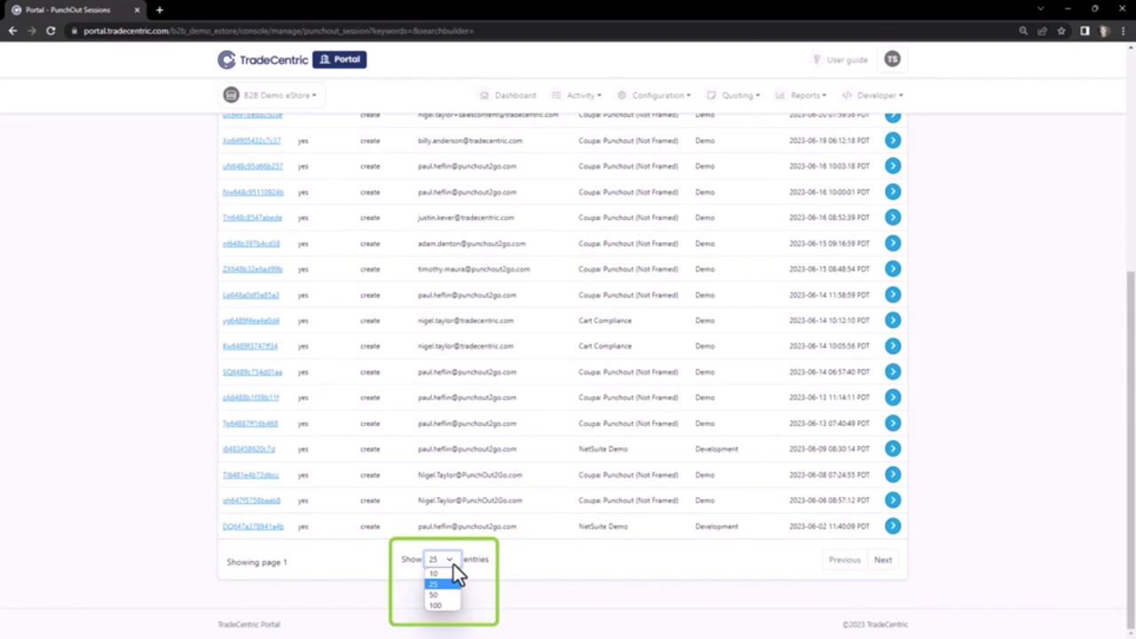
left_click(453, 564)
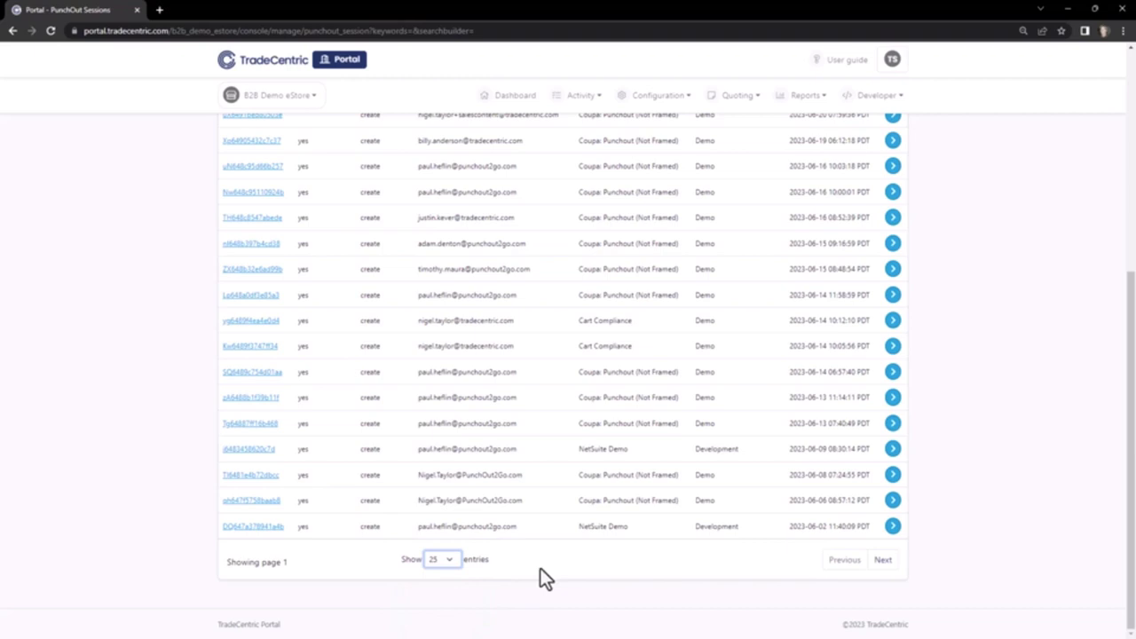
left_click(888, 563)
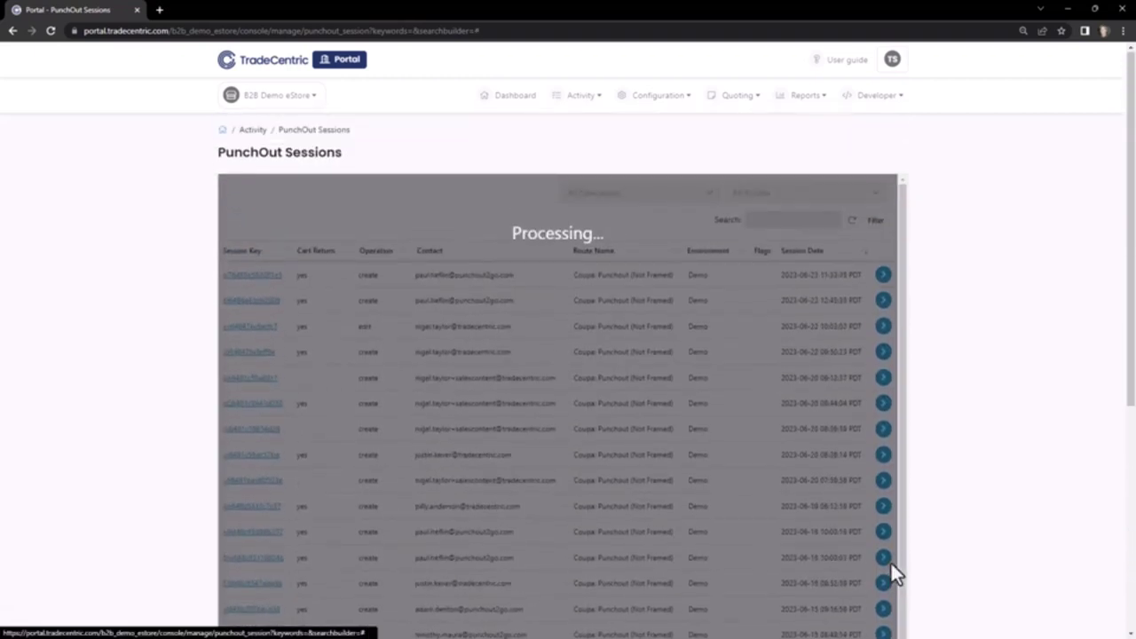
scroll(892, 572, "down", 5)
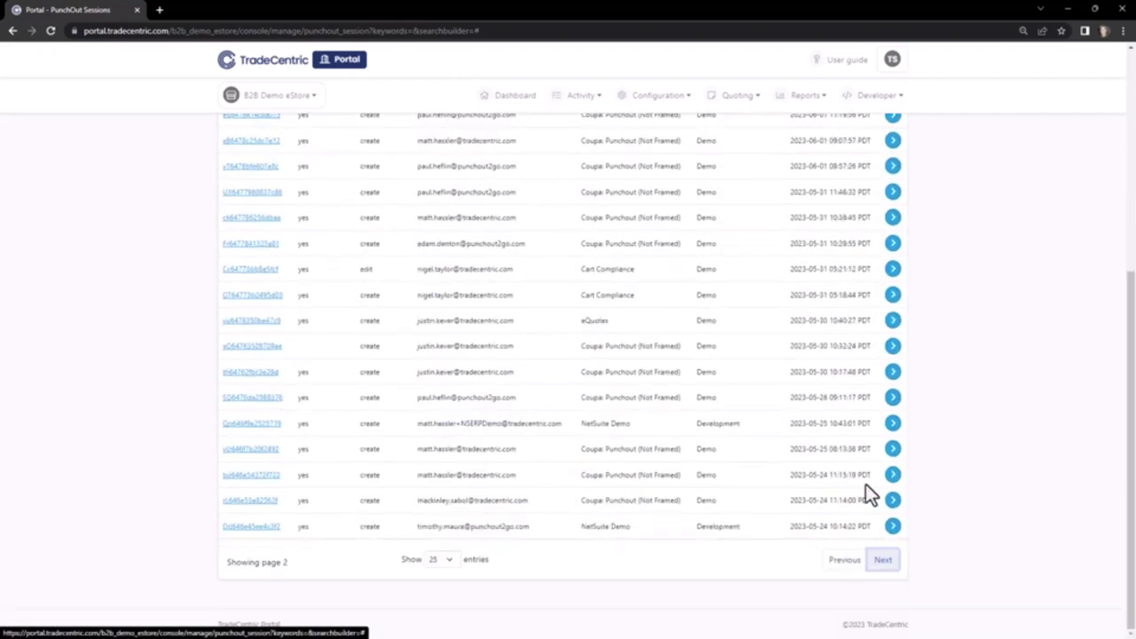
left_click(883, 573)
scroll(870, 533, "down", 1)
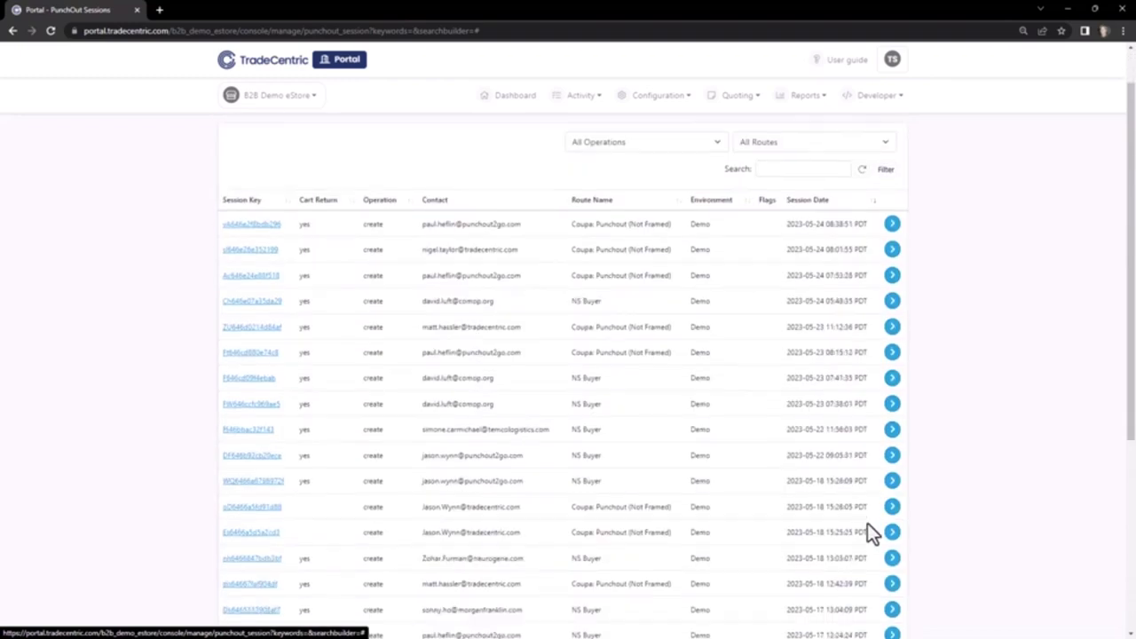
scroll(867, 522, "down", 4)
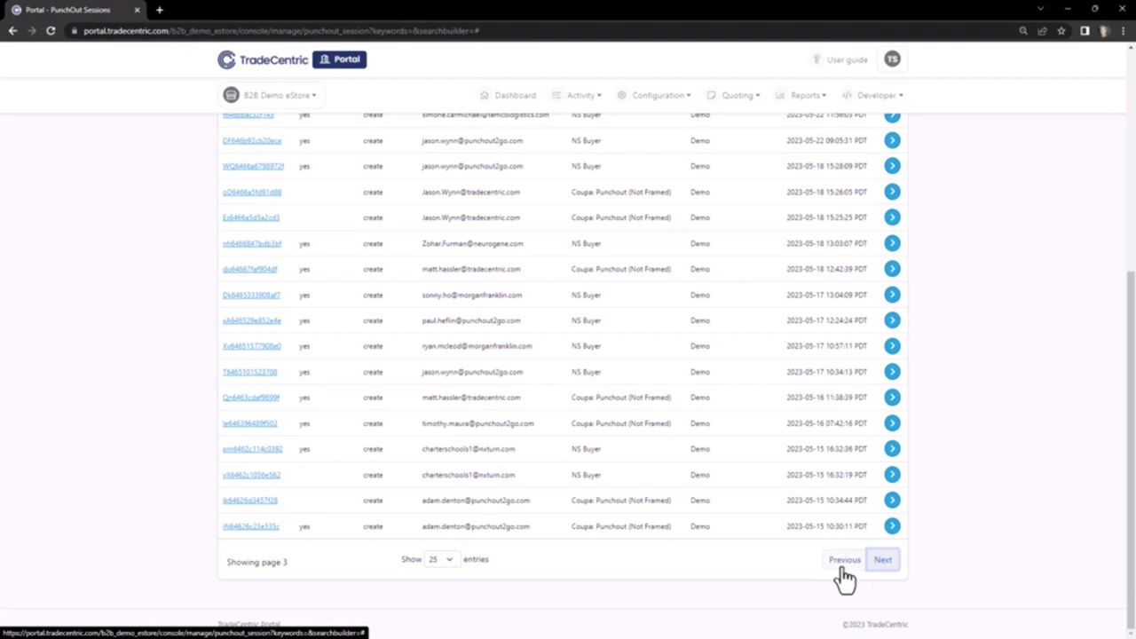
Refresh the sessions table so page 1 shows June 2023 sessions up to 2023-06-20.
scroll(928, 414, "up", 5)
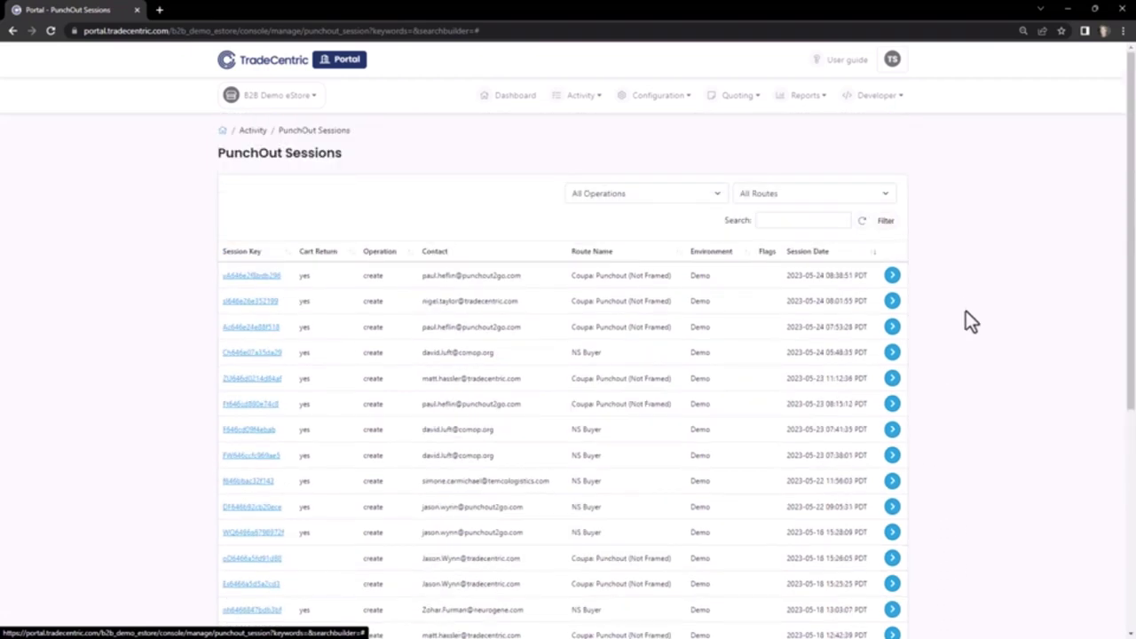
left_click(861, 224)
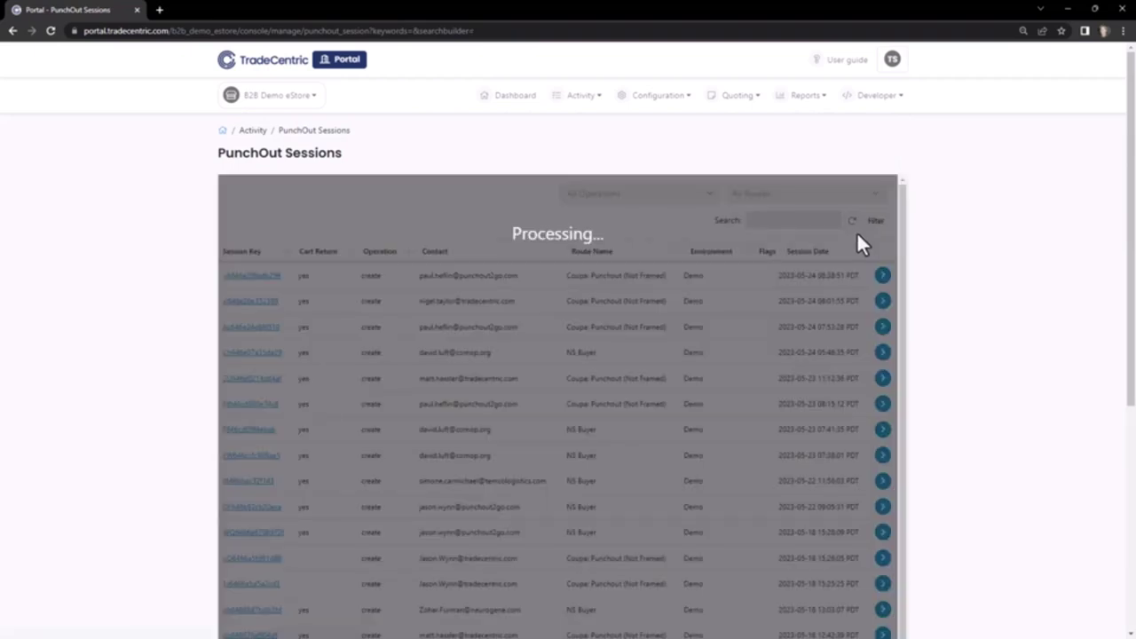
scroll(662, 376, "down", 5)
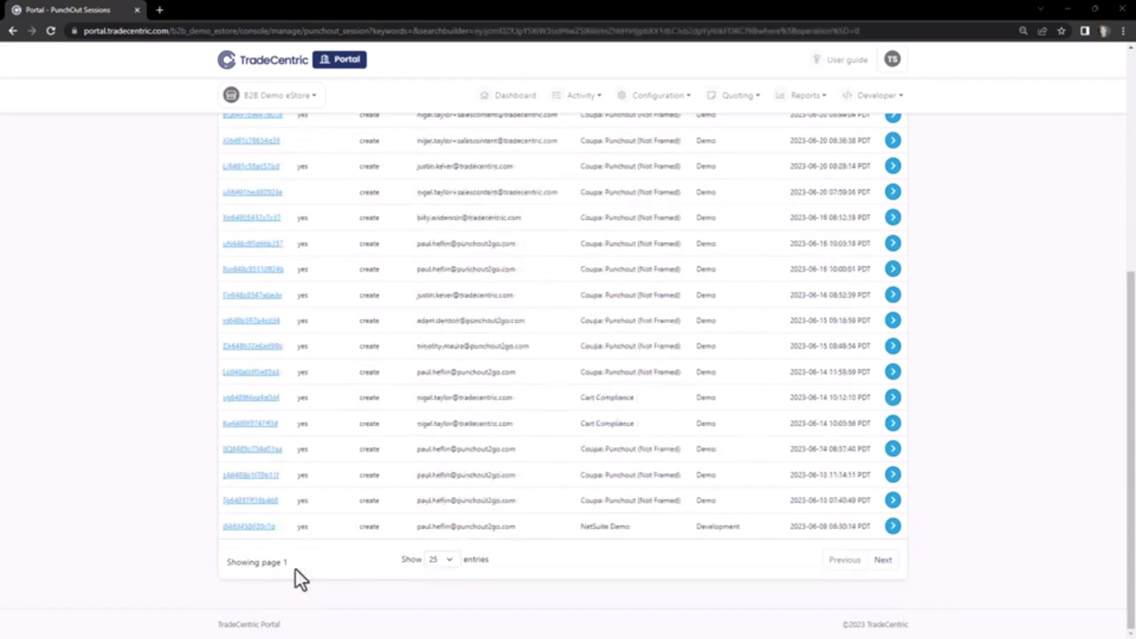
scroll(333, 519, "up", 5)
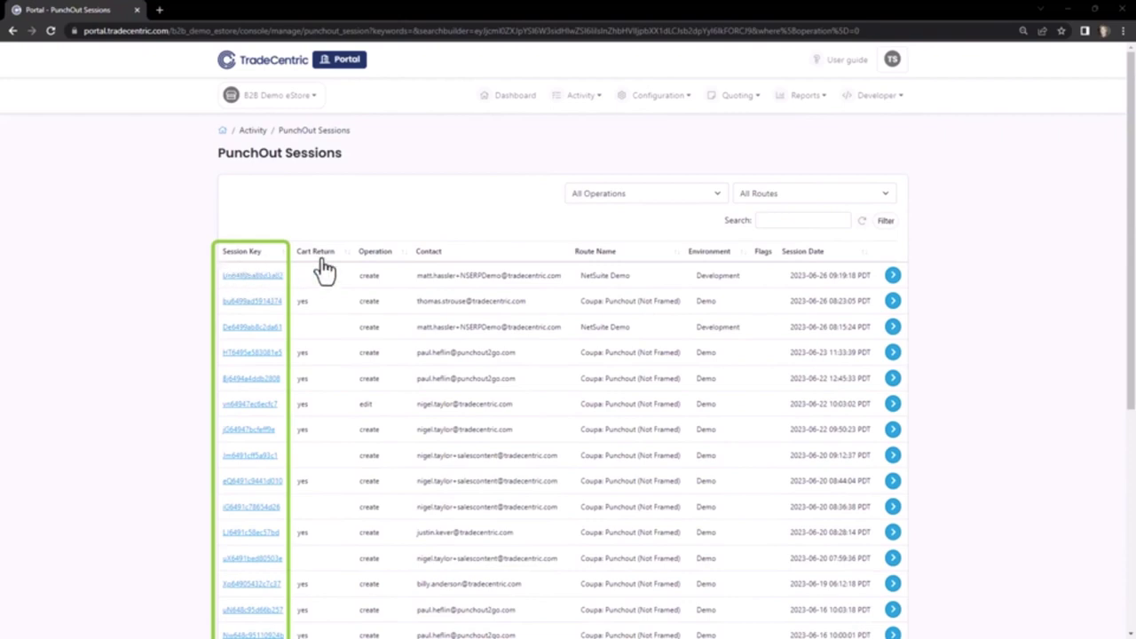
left_click(773, 221)
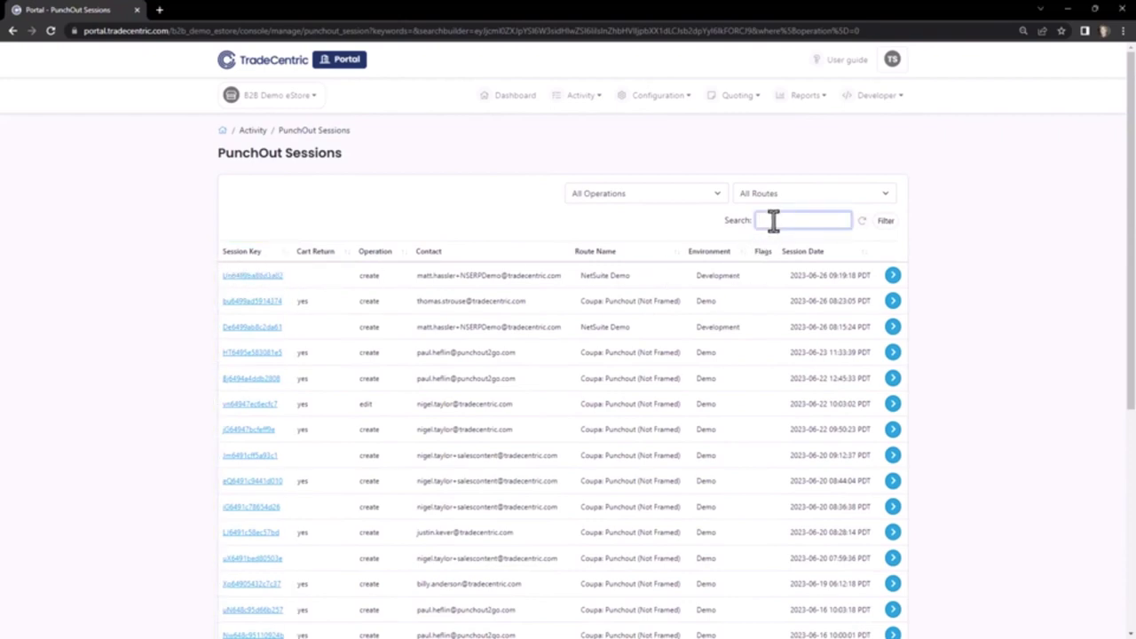
type("rh64fb4df345be4")
key("Return")
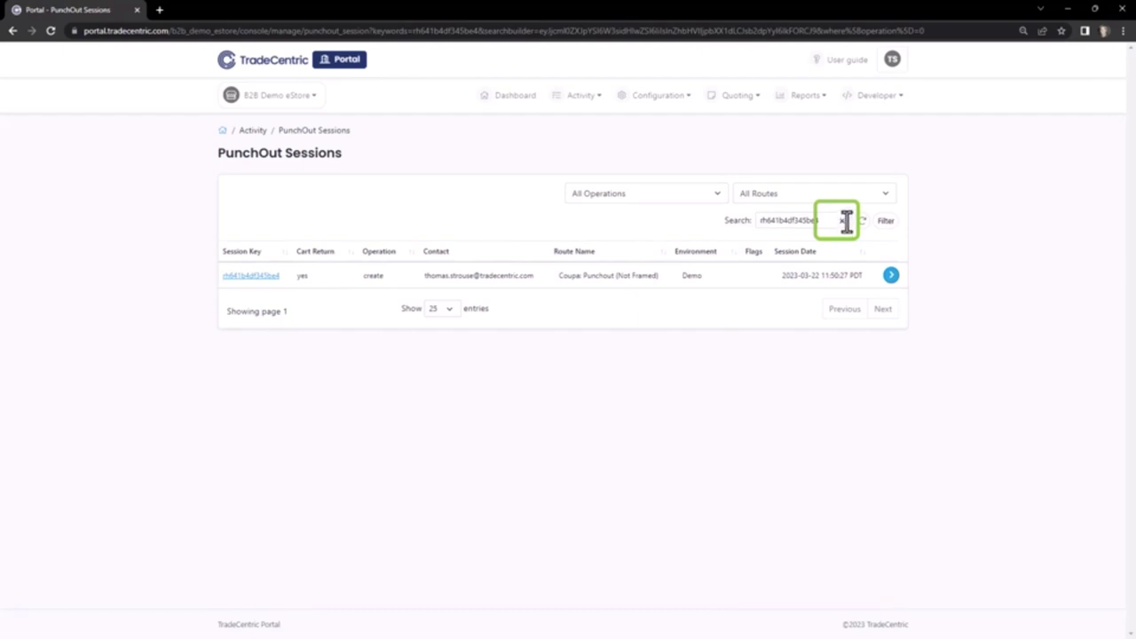
left_click(843, 221)
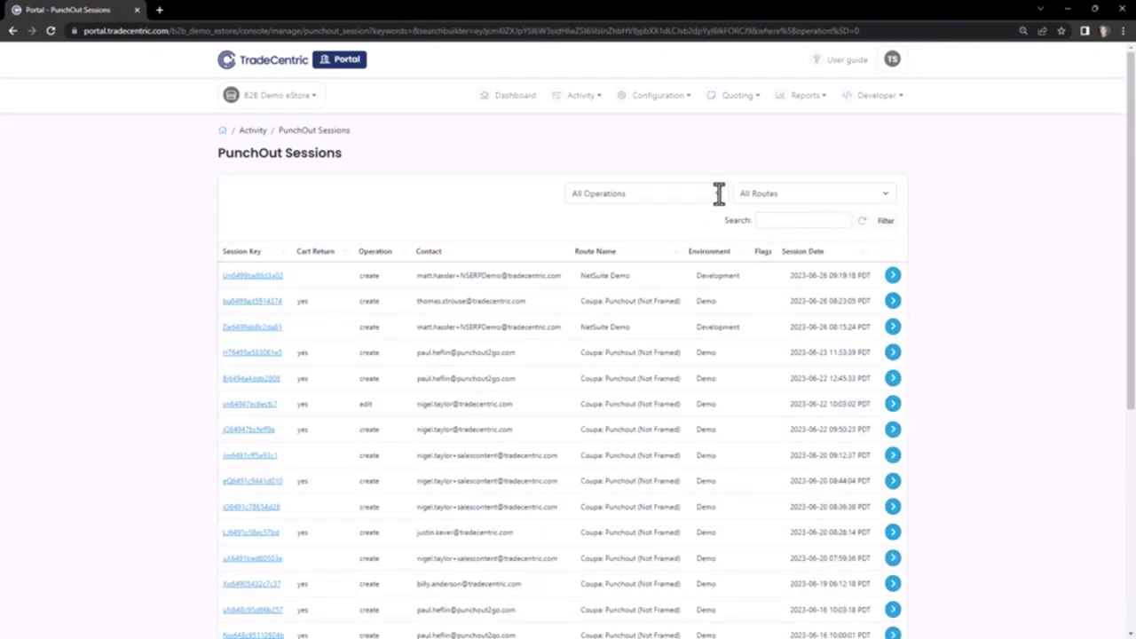
left_click(719, 193)
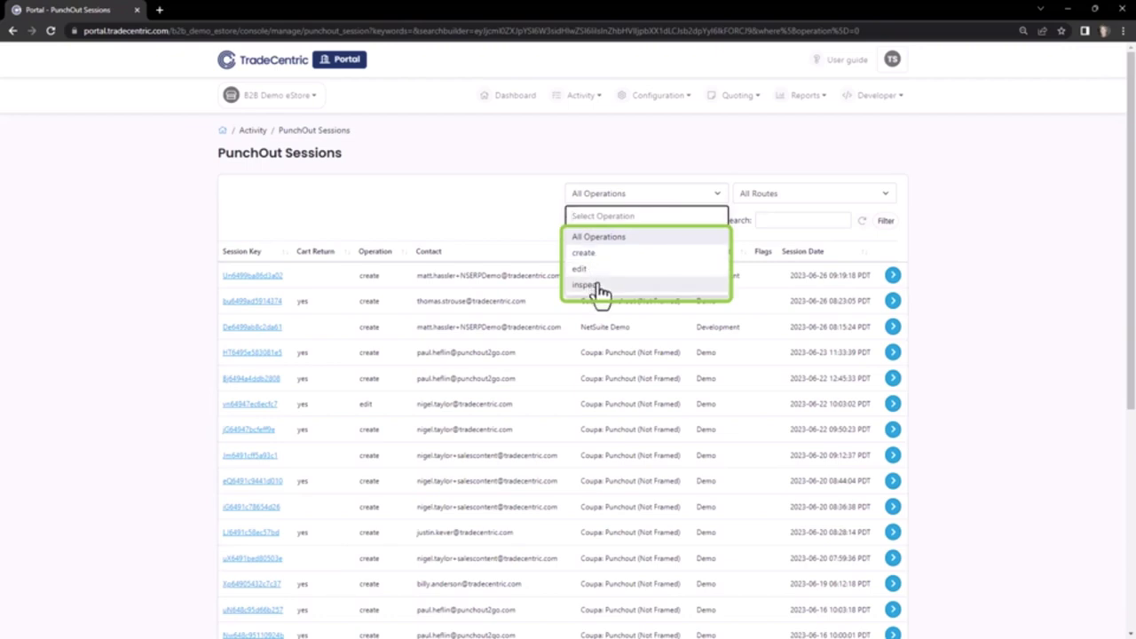
left_click(602, 255)
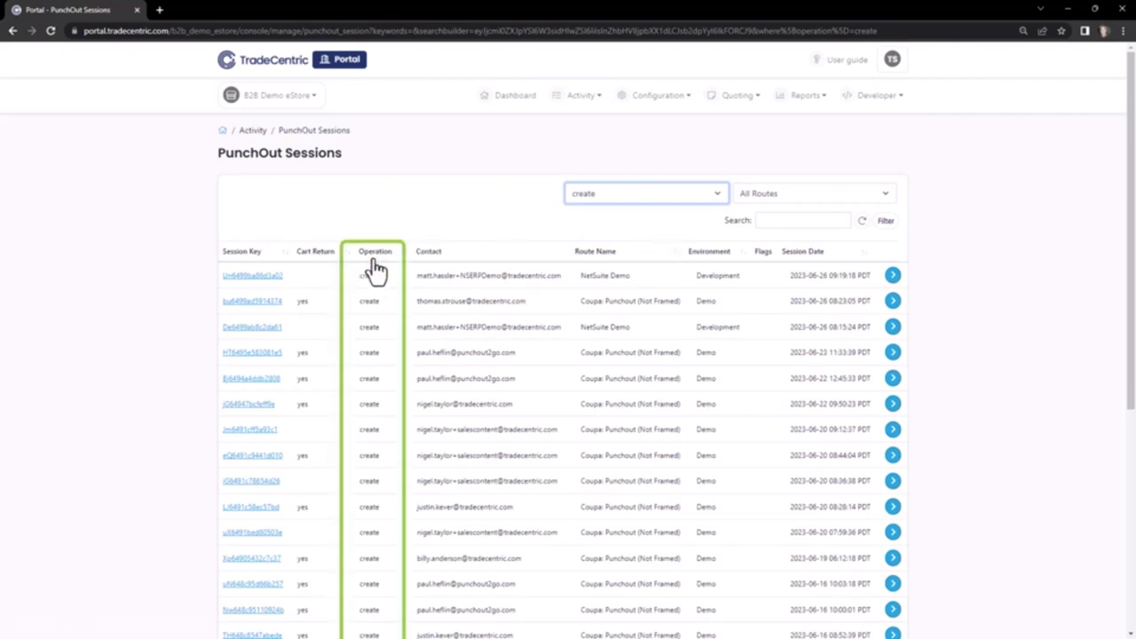
left_click(715, 192)
left_click(581, 269)
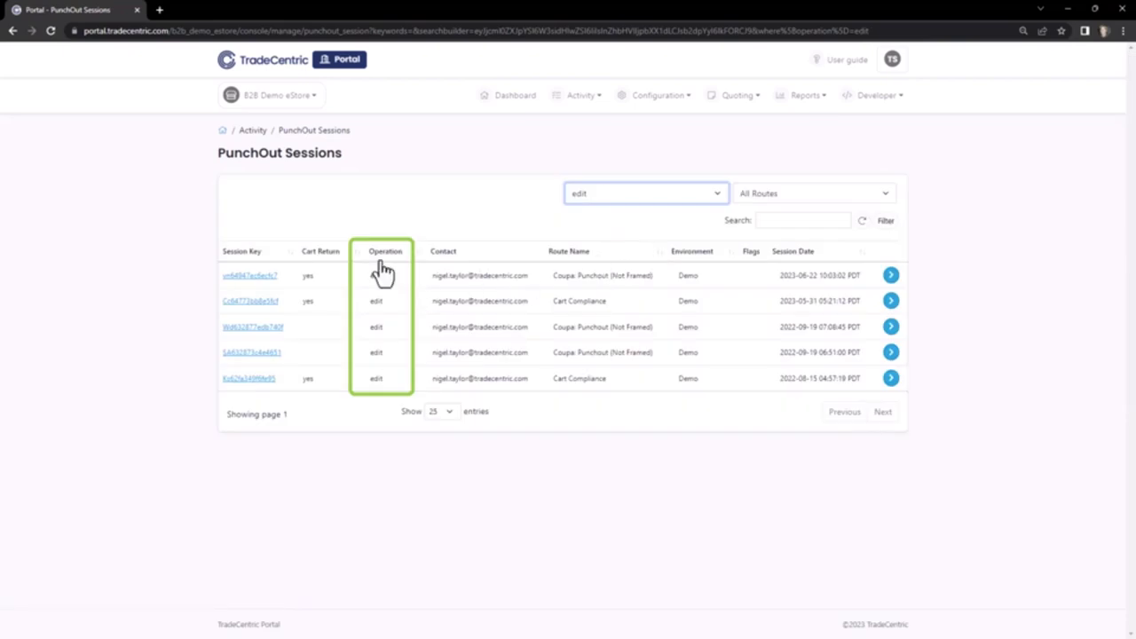
left_click(717, 193)
left_click(587, 285)
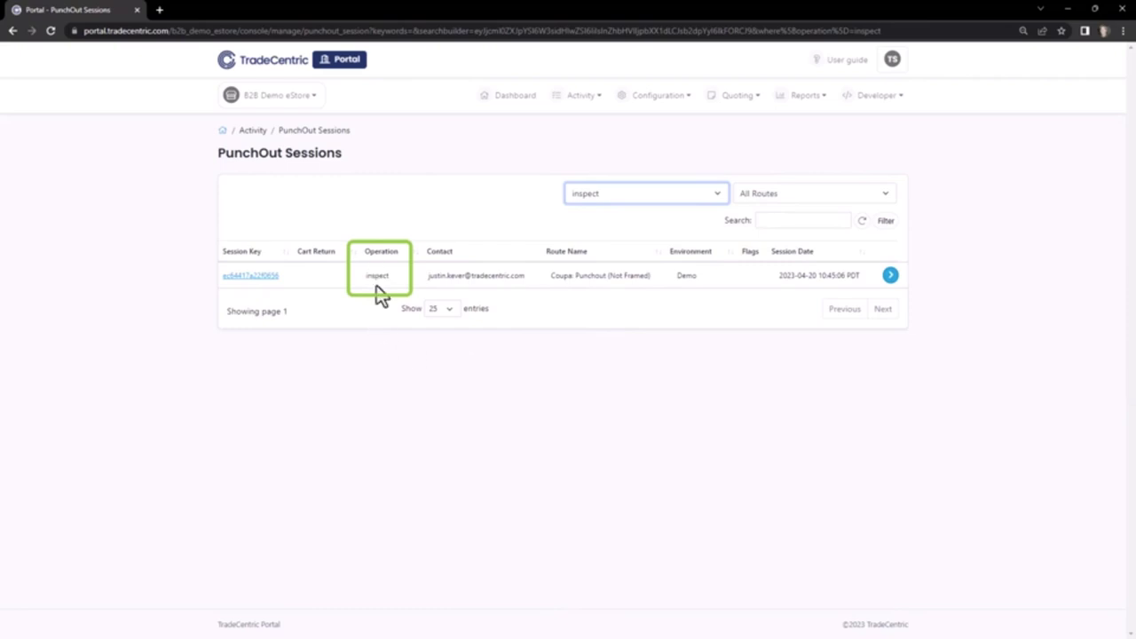
left_click(716, 193)
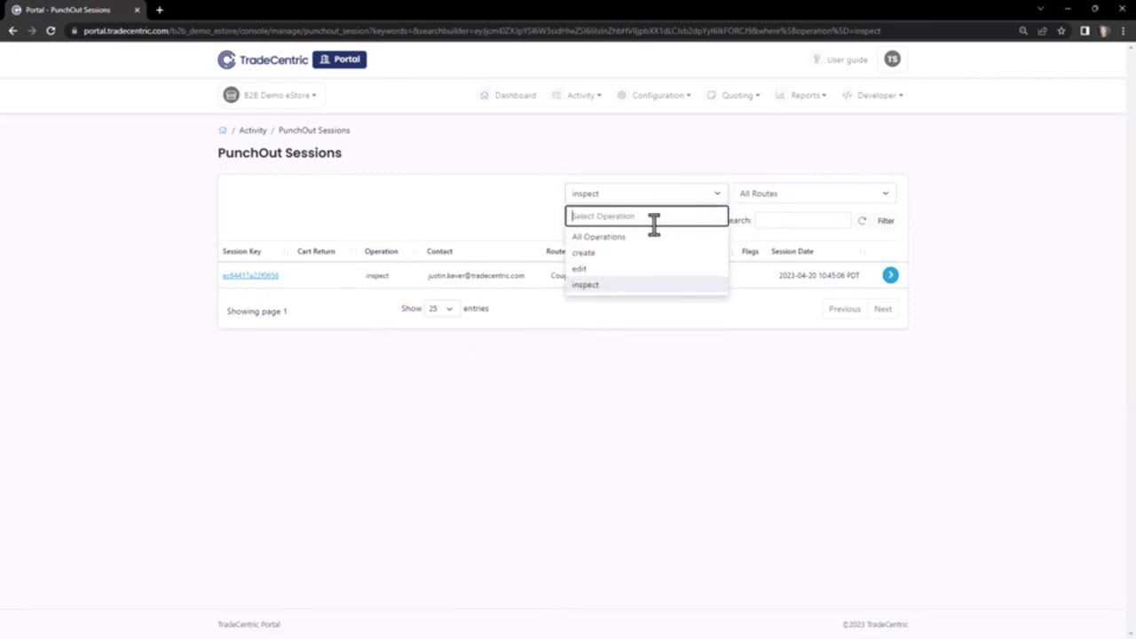
left_click(623, 235)
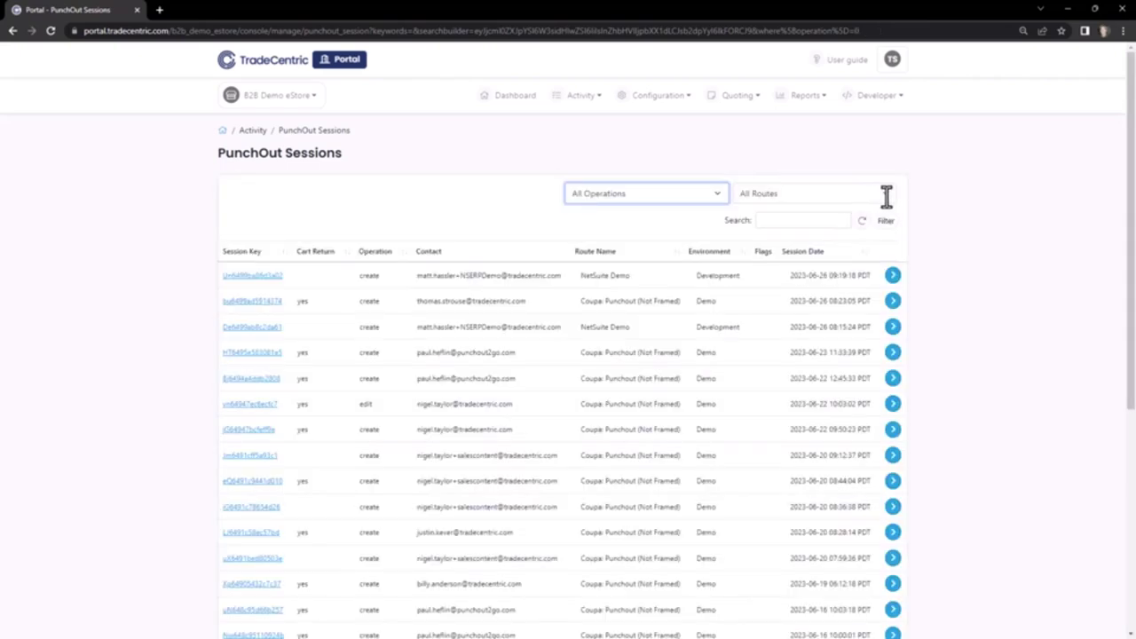
left_click(884, 196)
left_click_drag(890, 248, 888, 290)
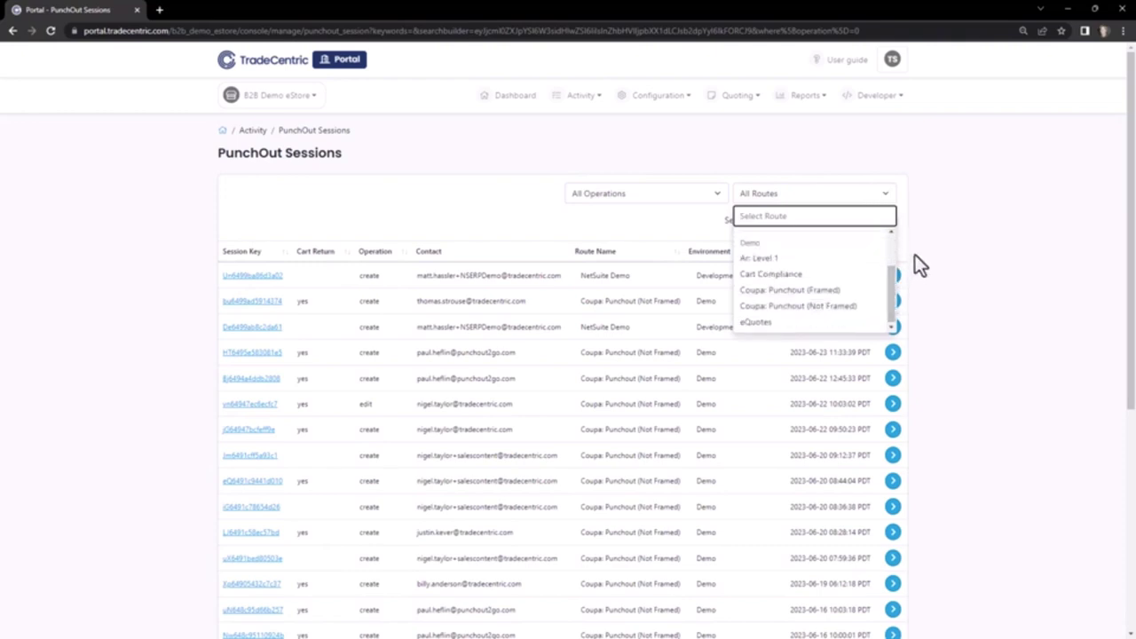
left_click(781, 152)
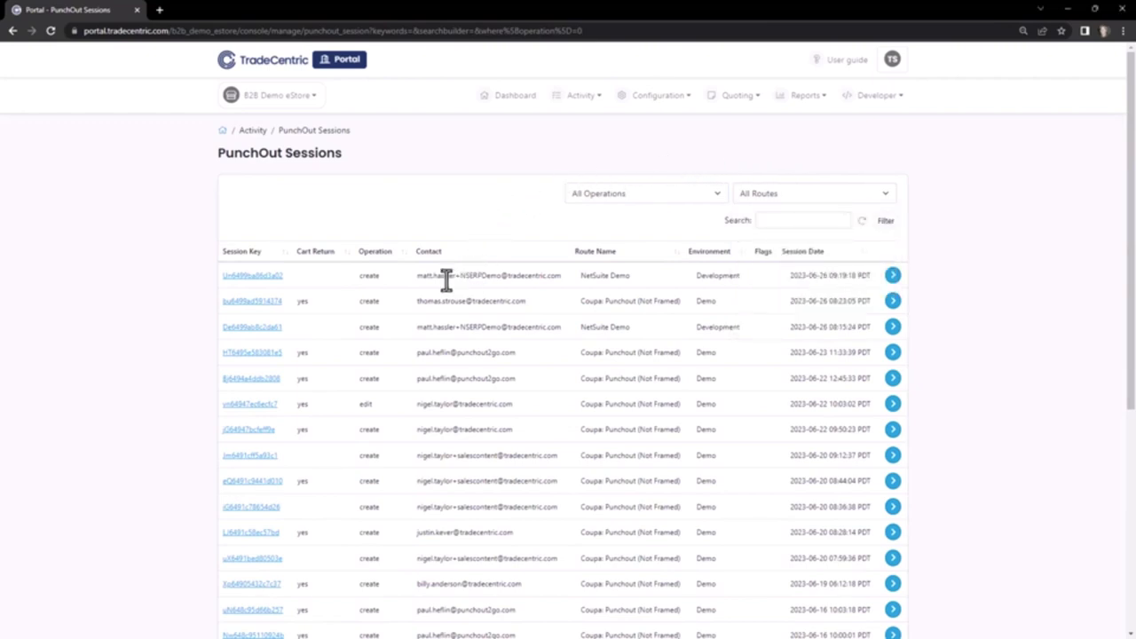
Search the sessions by pasting in a contact's e-mail address.
left_click(771, 226)
right_click(782, 218)
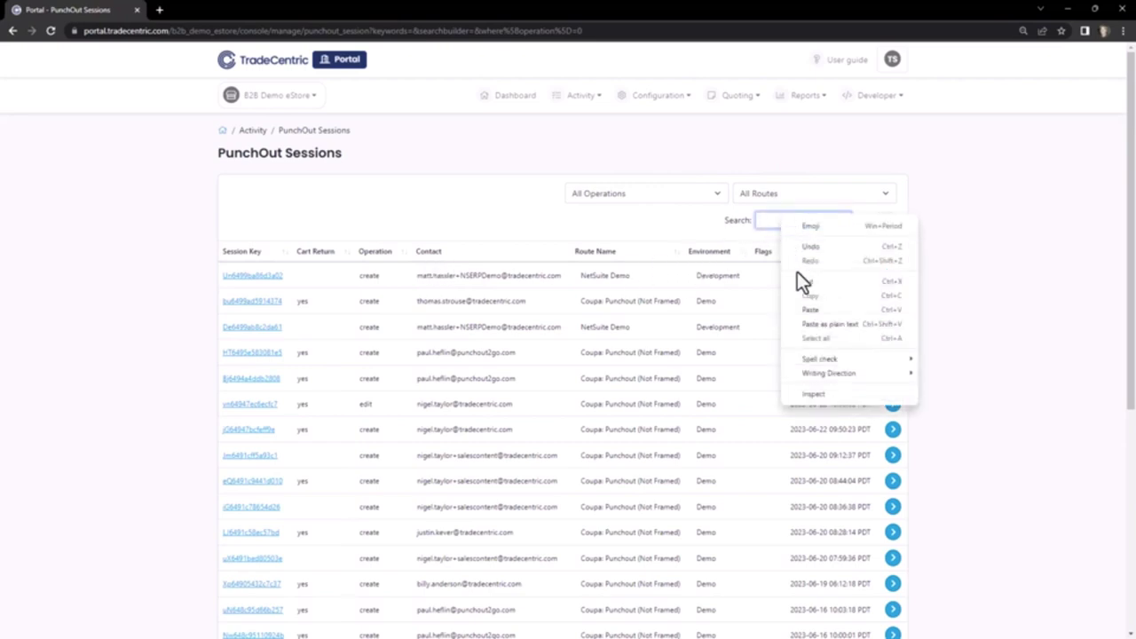
left_click(808, 308)
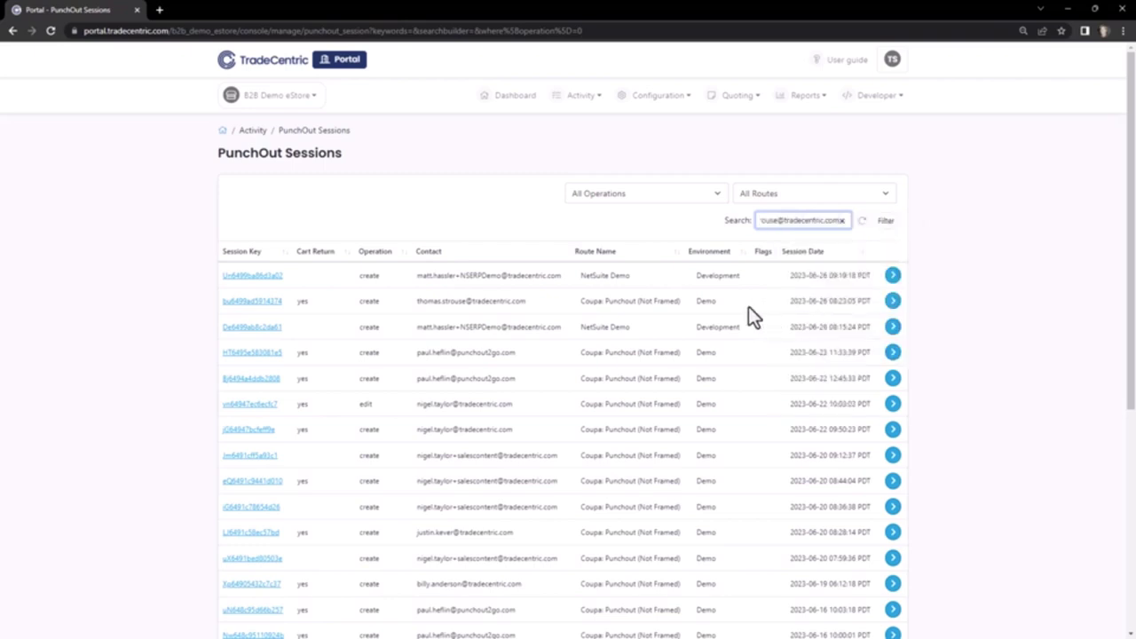
key("Return")
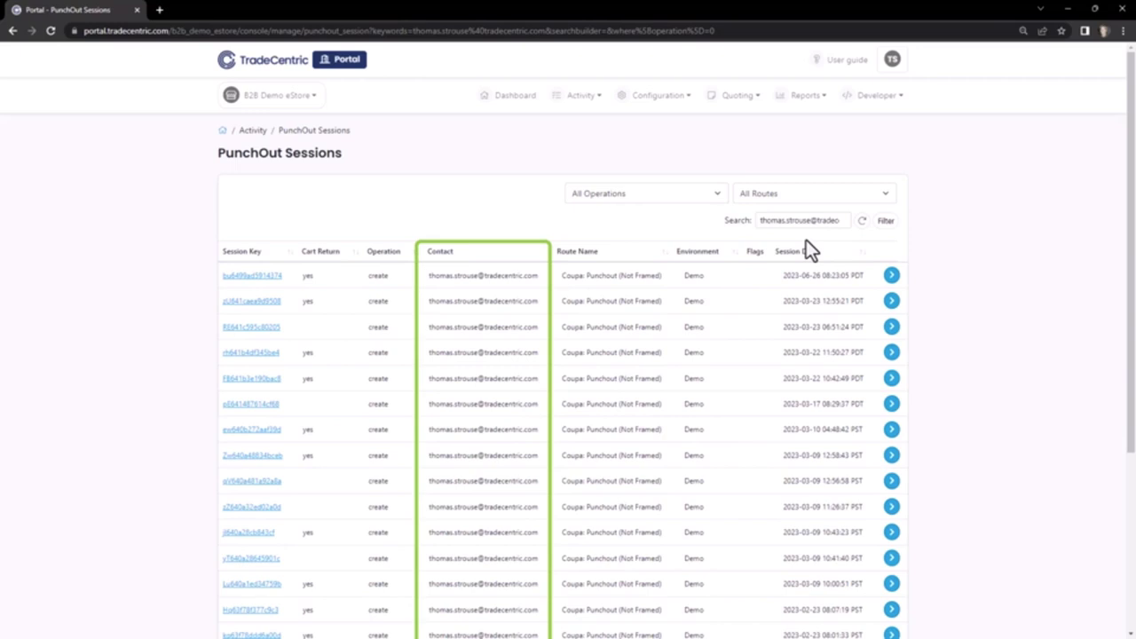
Add a filter condition on Session Date using the Between comparison.
left_click(885, 221)
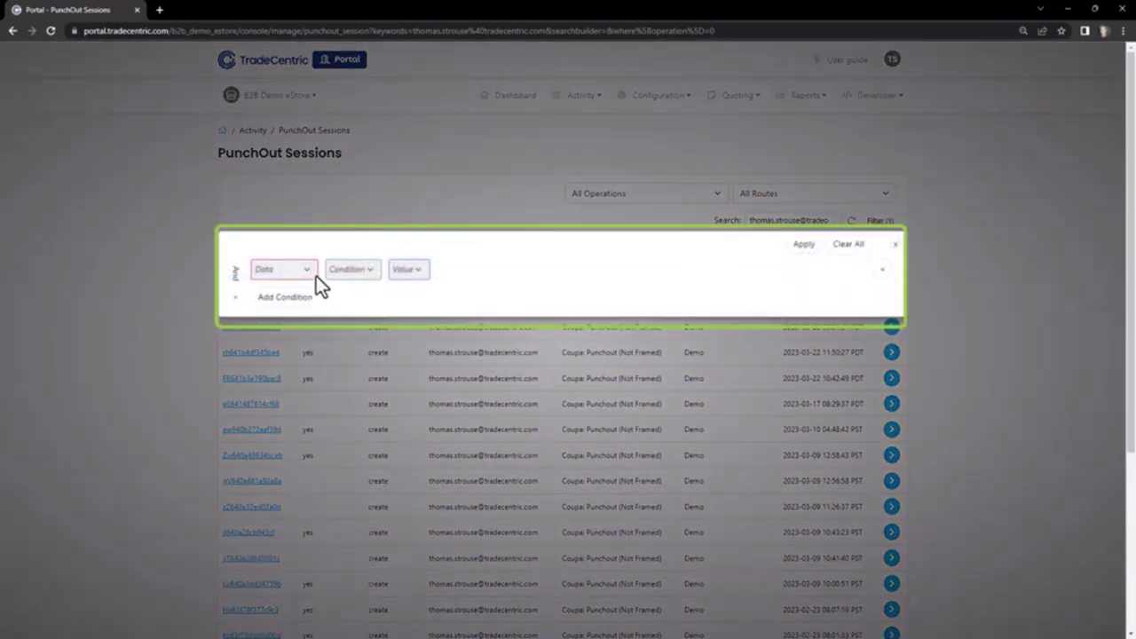
left_click(308, 269)
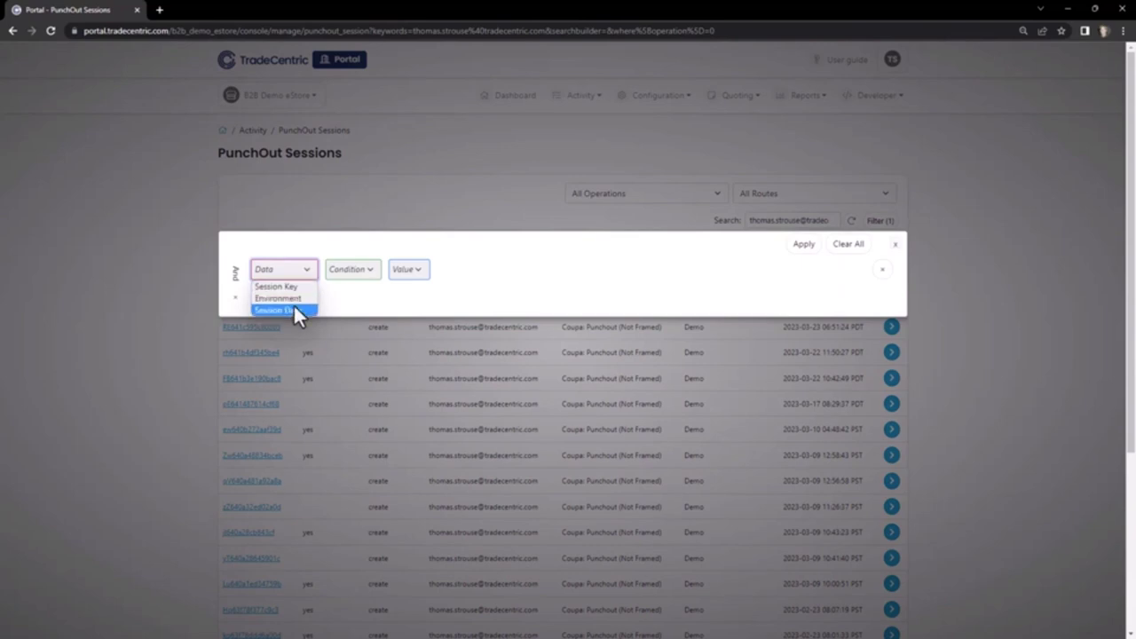
left_click(295, 309)
left_click(381, 269)
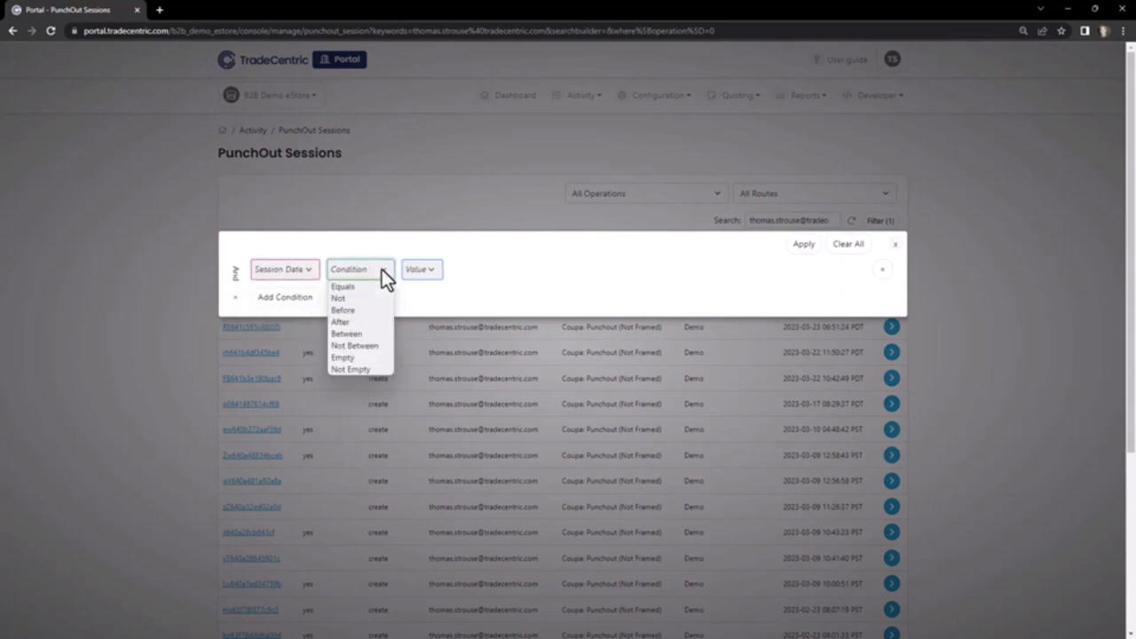
left_click(355, 335)
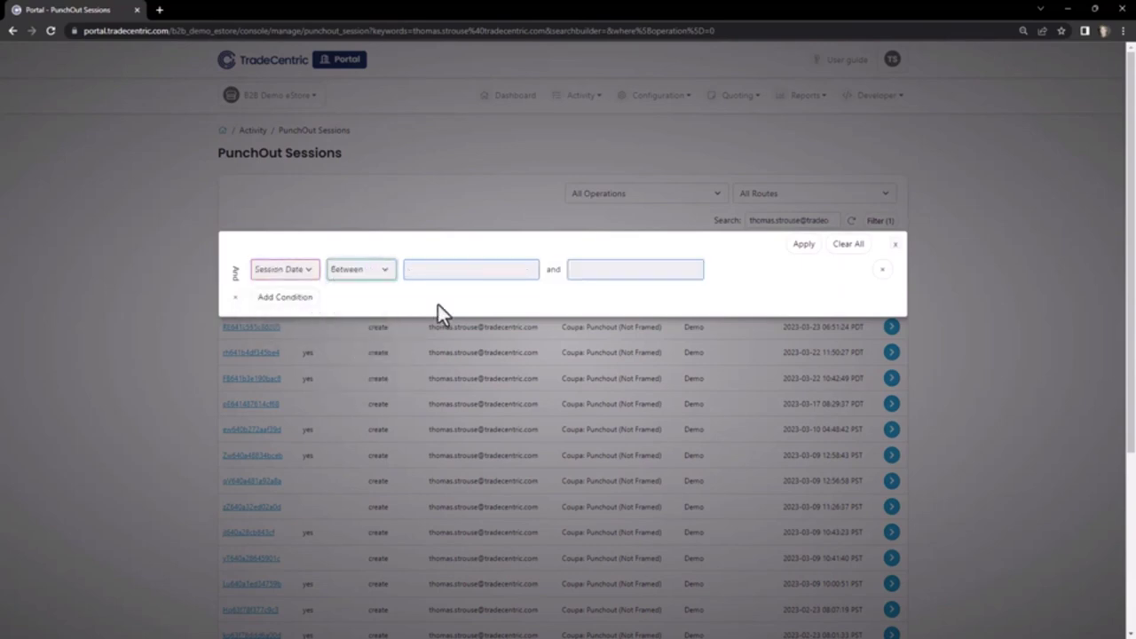
Set the date range from March 1 to March 31, 2023 and apply it.
left_click(476, 270)
left_click(425, 293)
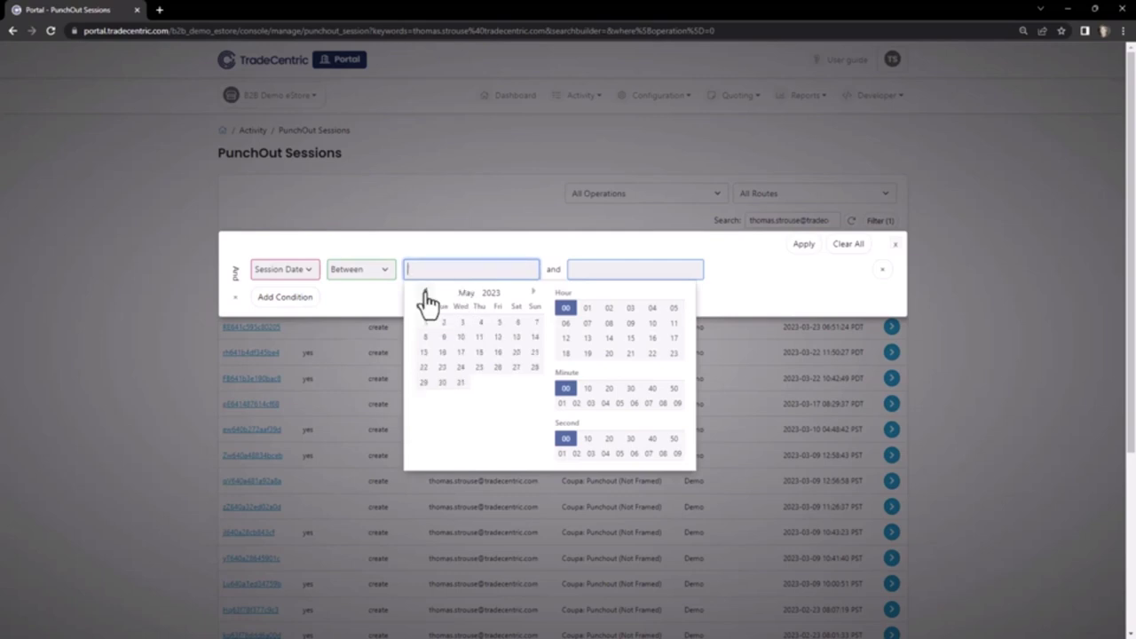
left_click(425, 293)
left_click(425, 293)
left_click(462, 322)
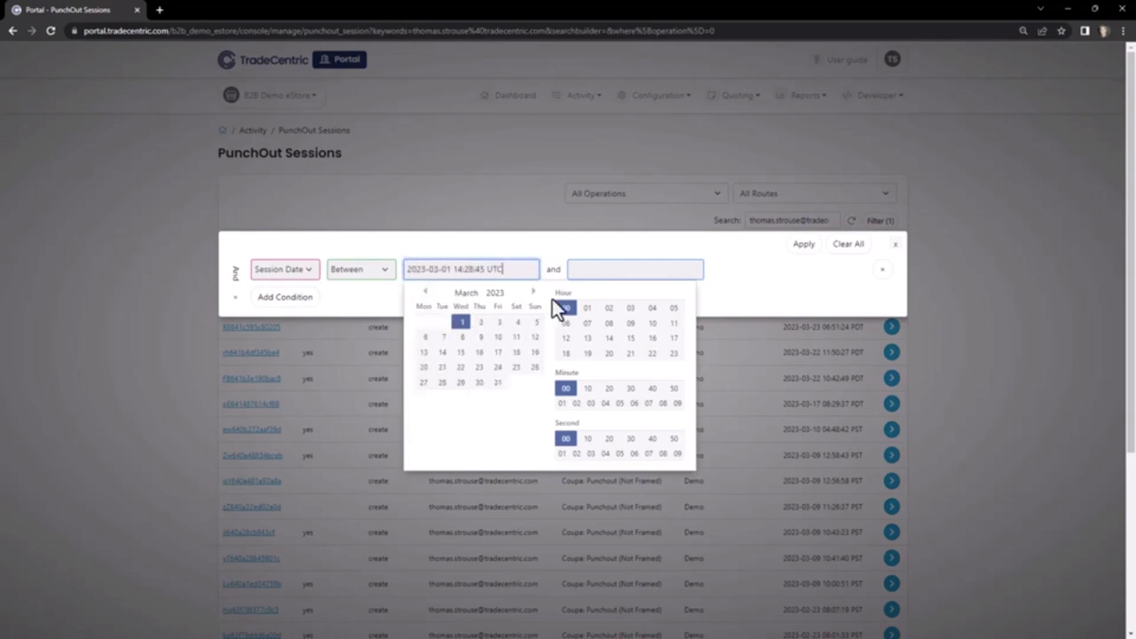
left_click(609, 268)
left_click(588, 295)
left_click(588, 295)
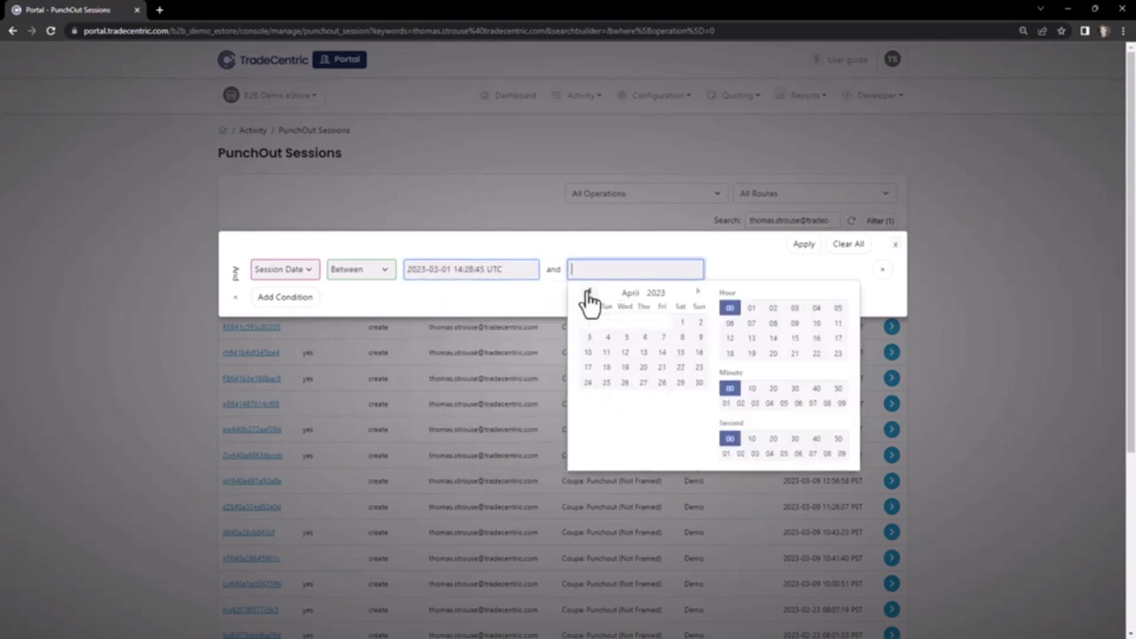
left_click(588, 296)
left_click(661, 383)
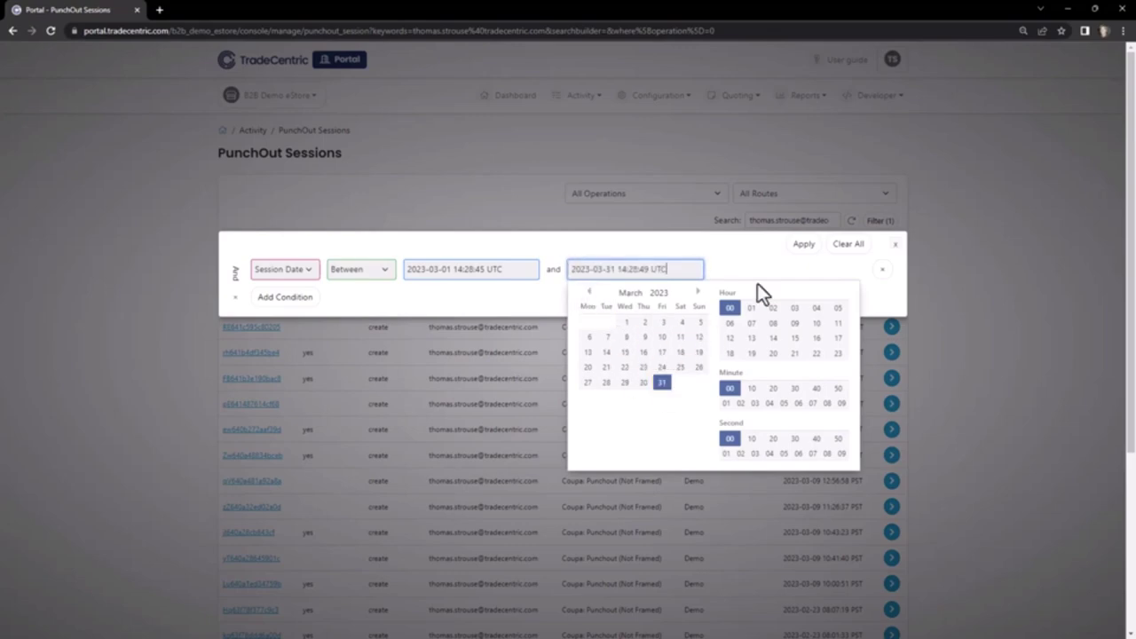
left_click(804, 245)
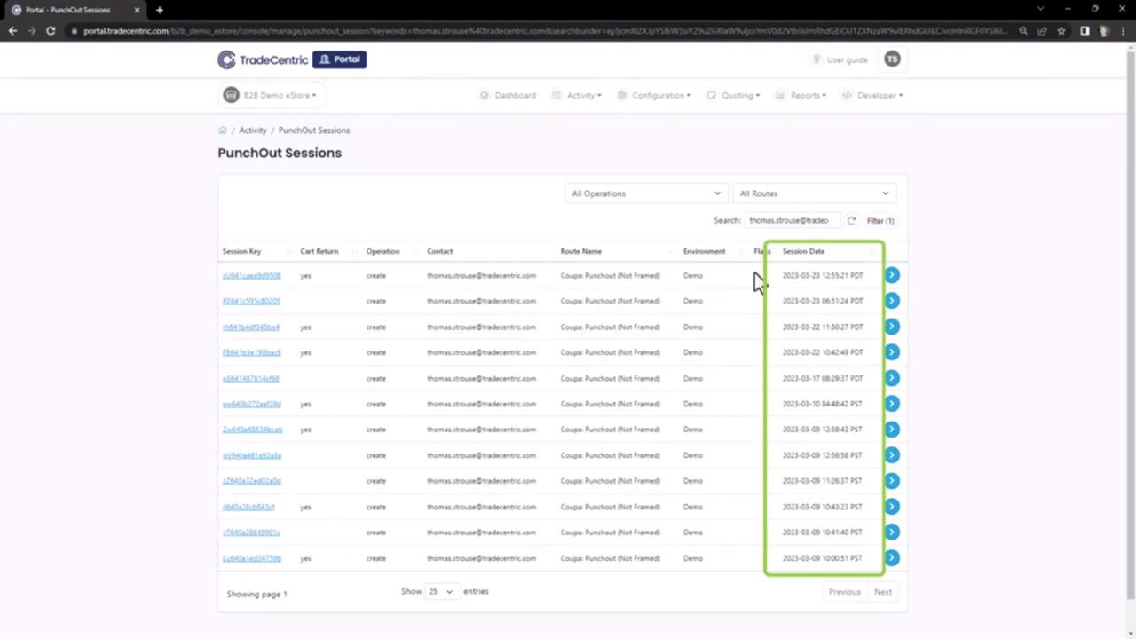
Add a second condition, Session Key Starts With 'ew', and apply both filters.
left_click(880, 221)
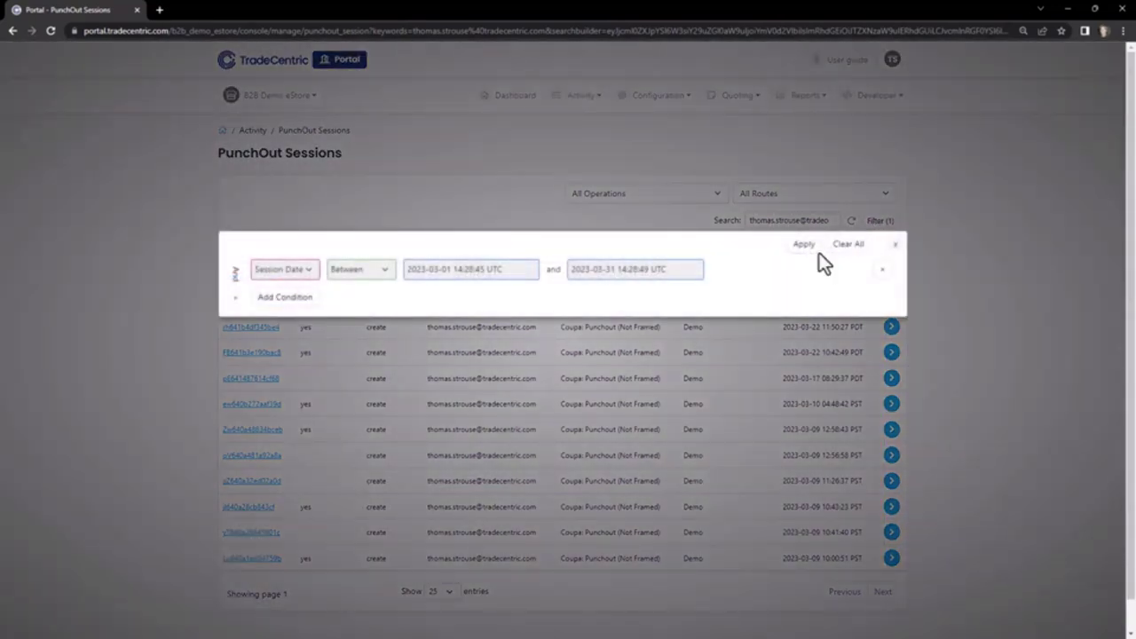
left_click(291, 298)
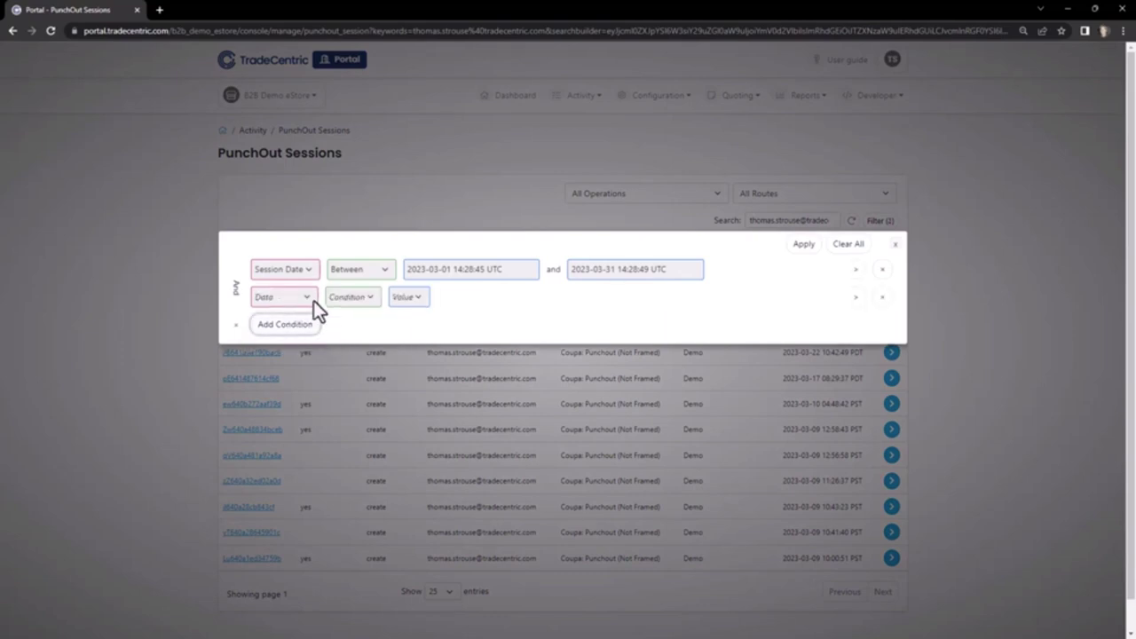
left_click(312, 299)
left_click(299, 314)
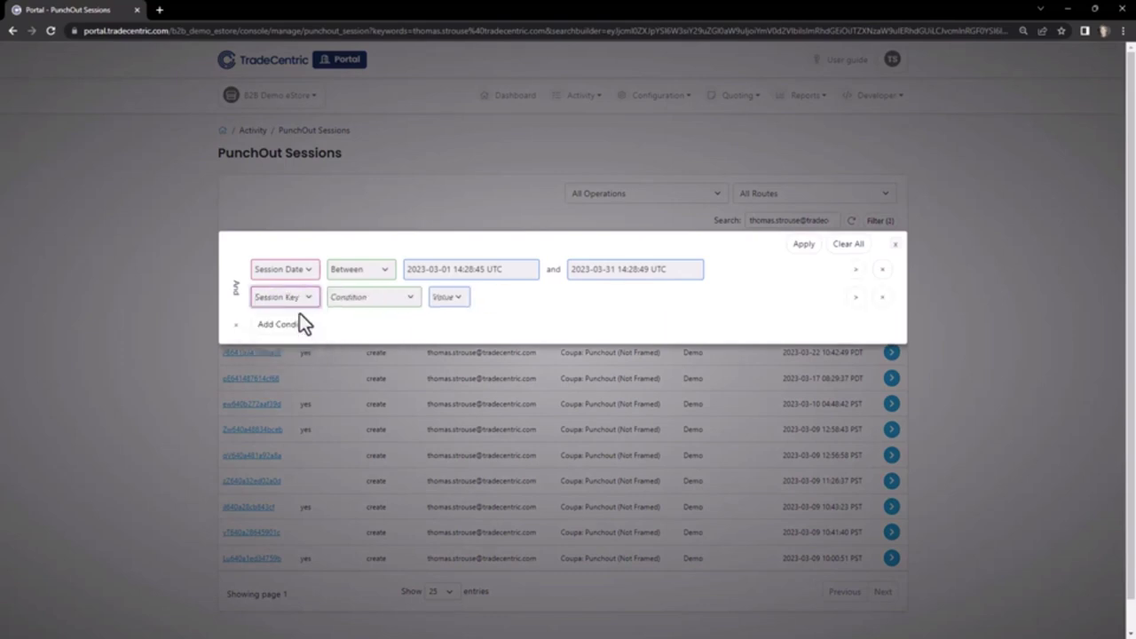
left_click(410, 298)
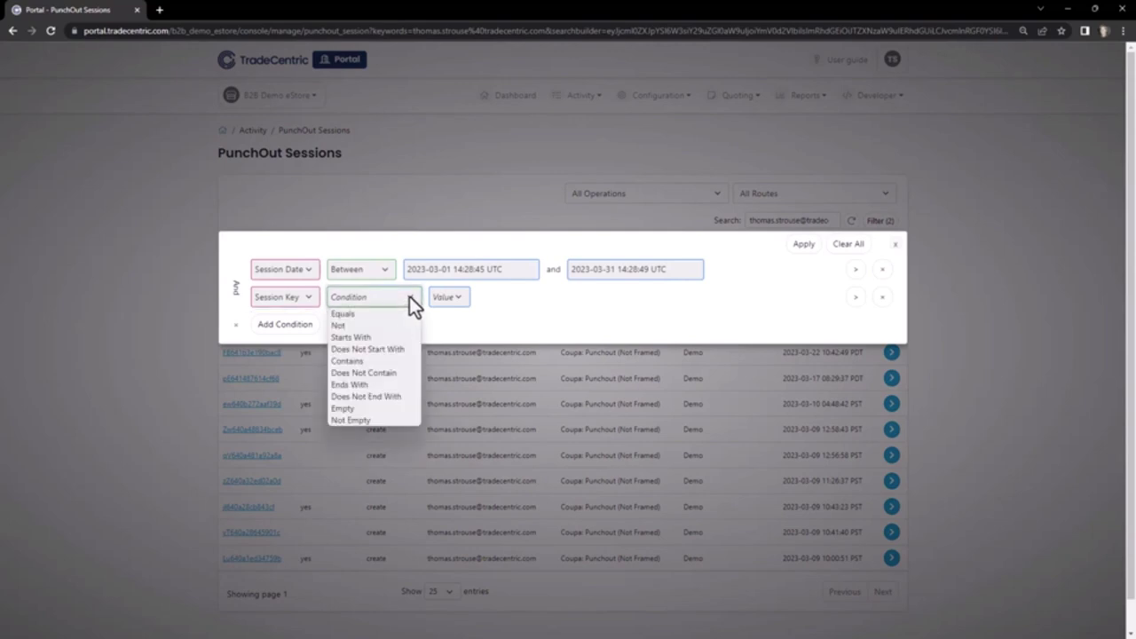
left_click(367, 338)
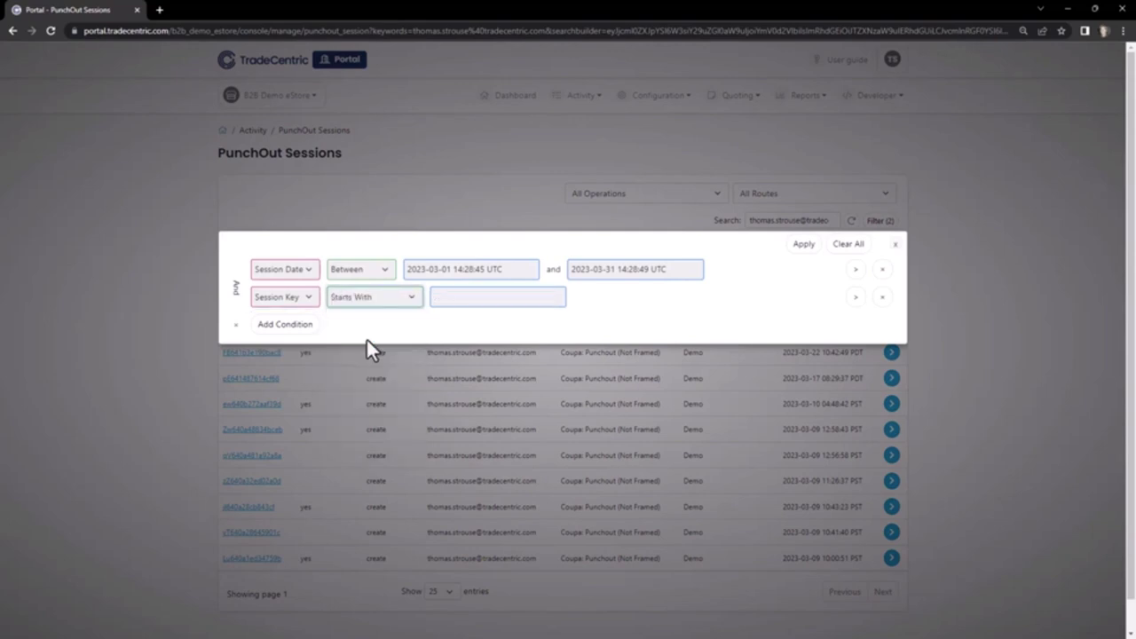
left_click(461, 299)
type("e")
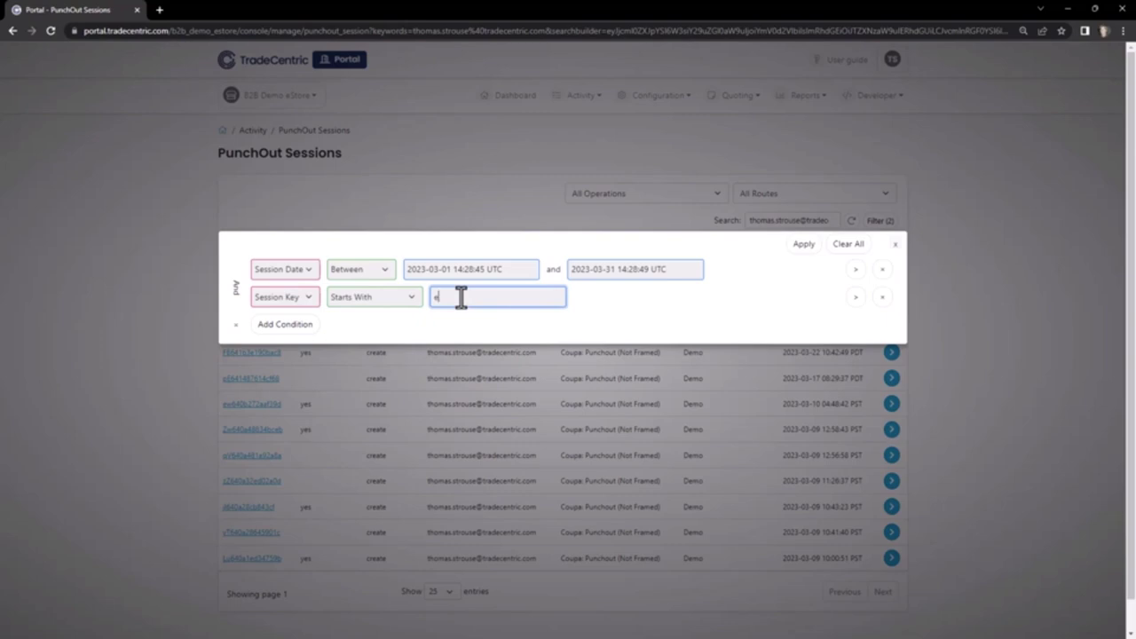
type("w")
left_click(804, 247)
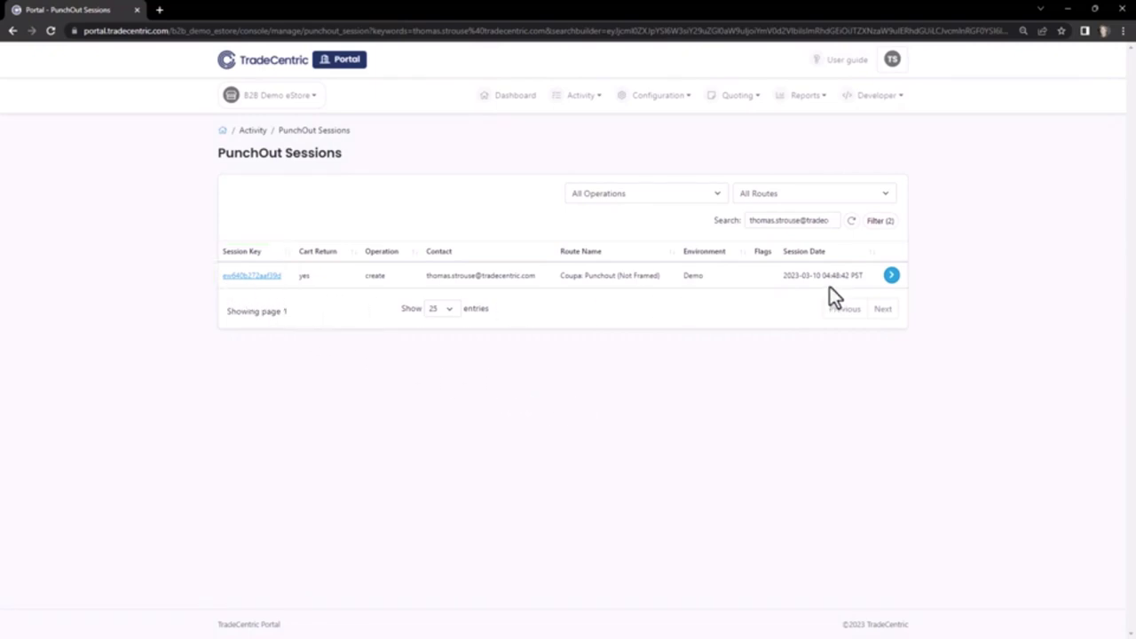
left_click(883, 224)
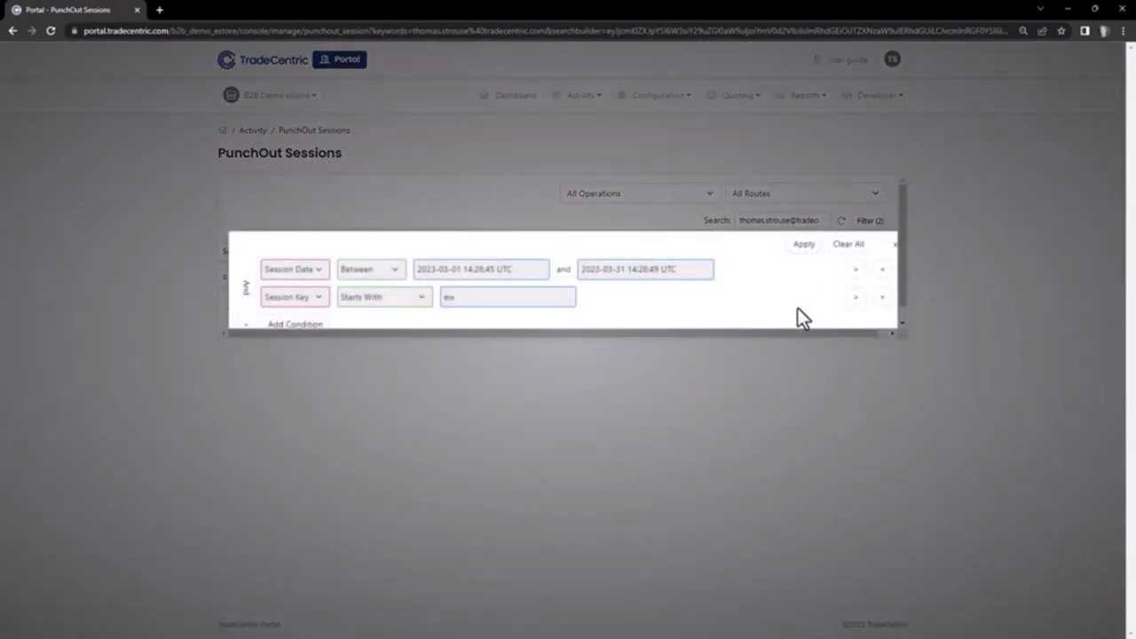
left_click(247, 306)
left_click(248, 311)
left_click(855, 271)
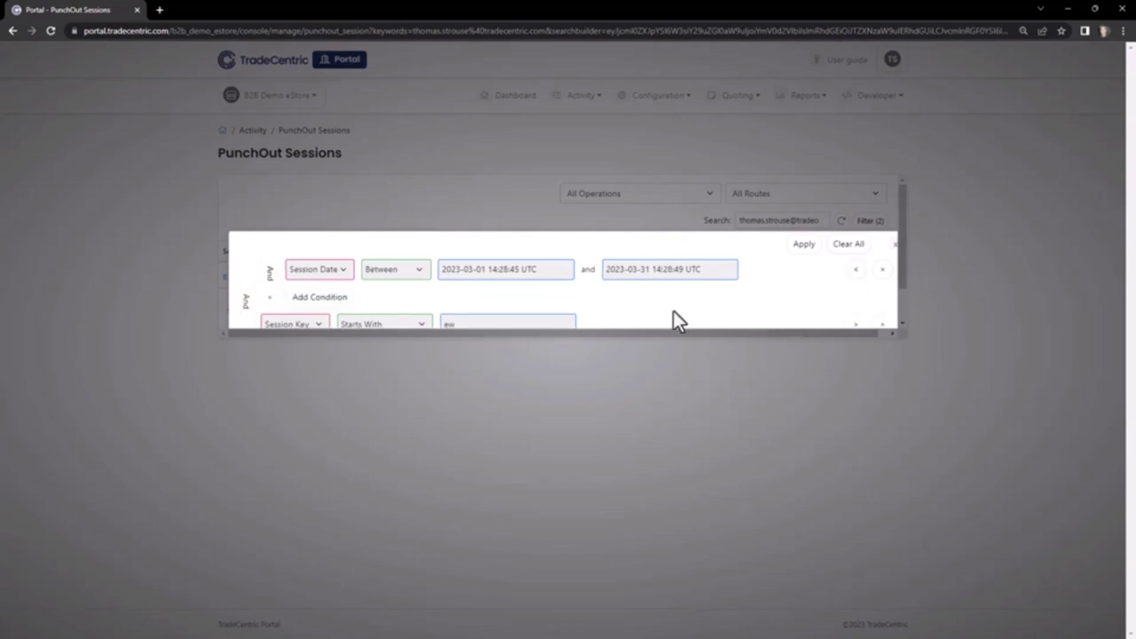
left_click(317, 302)
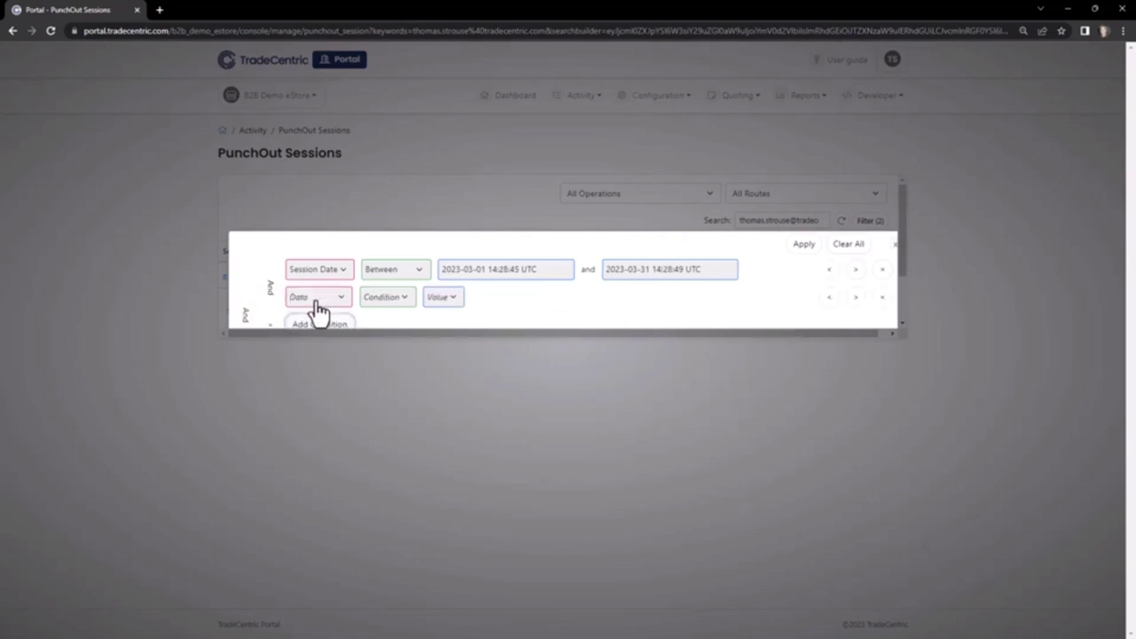
left_click(882, 297)
left_click(894, 253)
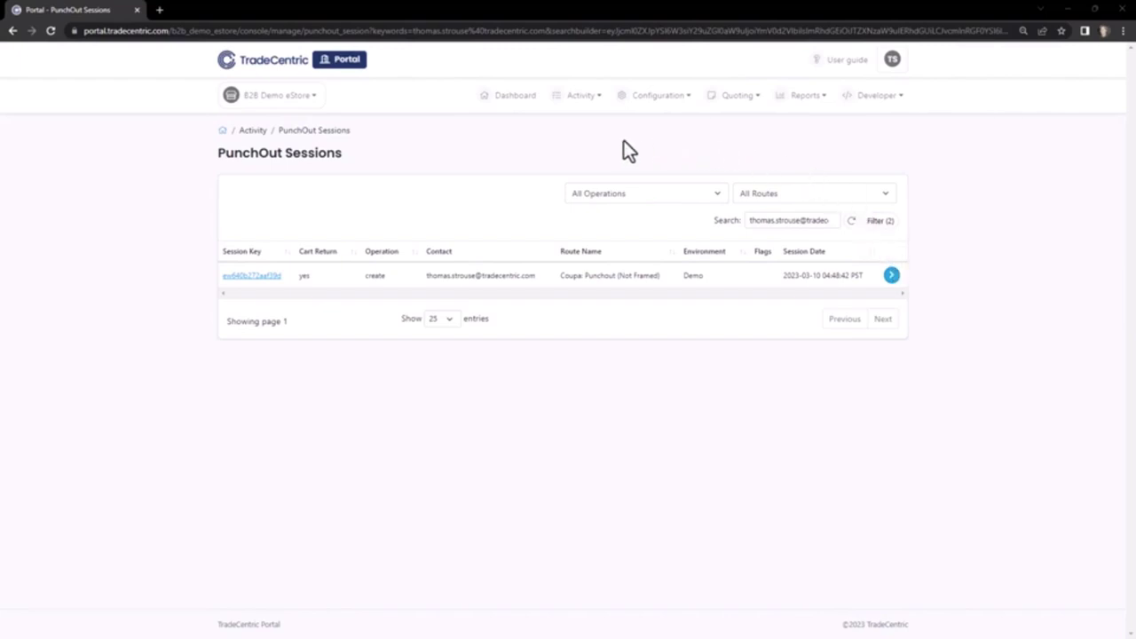
left_click(583, 95)
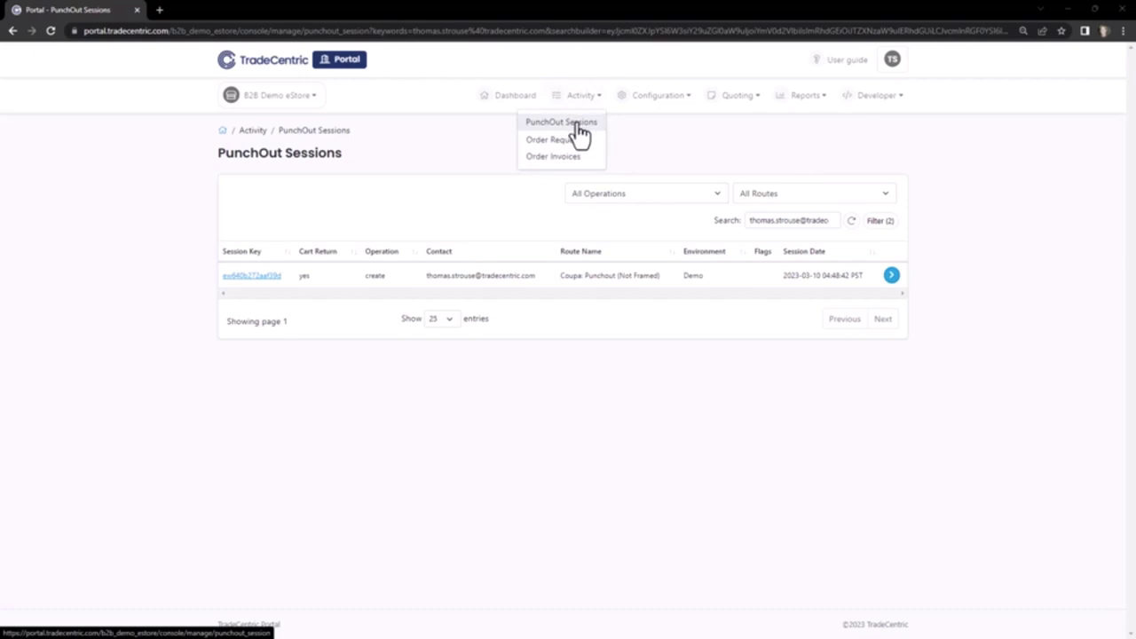
left_click(577, 125)
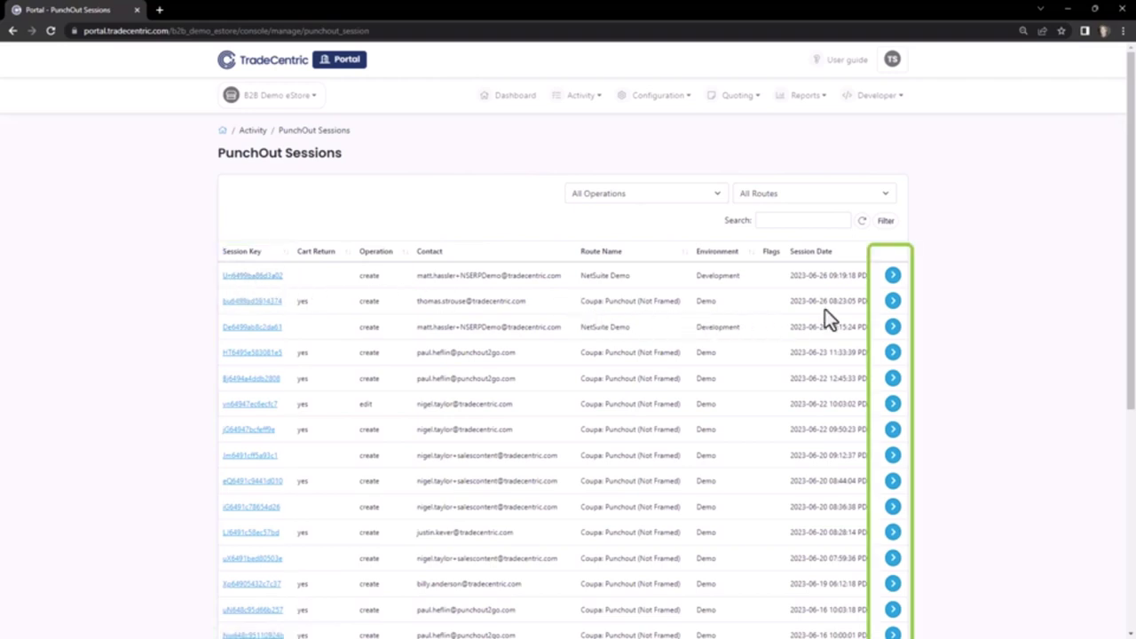
left_click(893, 302)
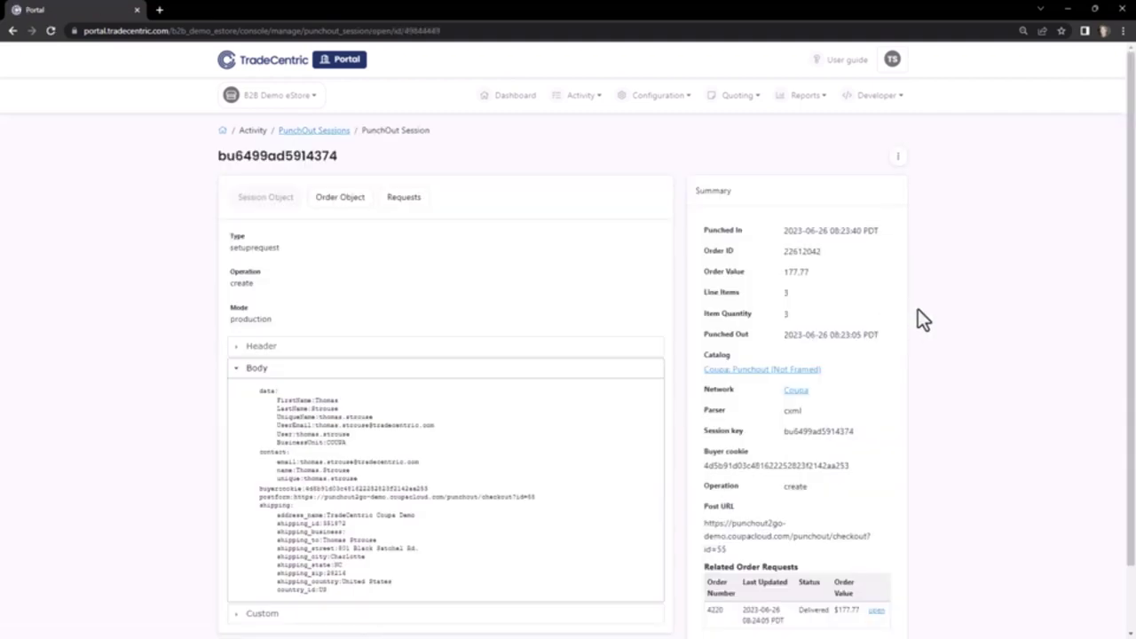
scroll(923, 309, "down", 1)
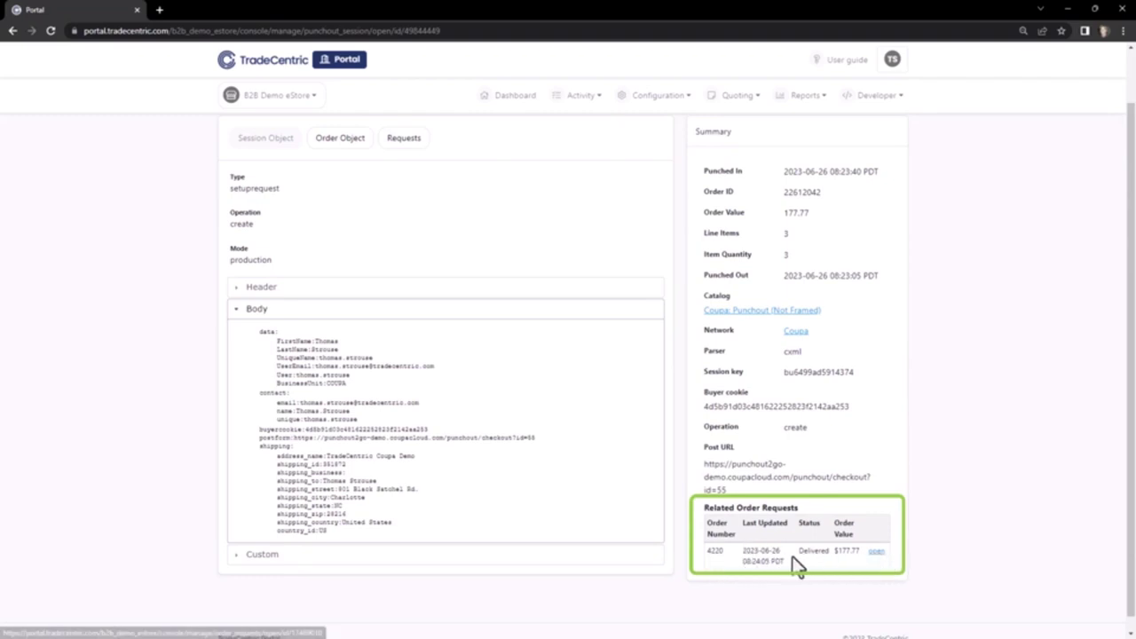
Open the delivered order request from the session's Related Order Requests table.
left_click(876, 553)
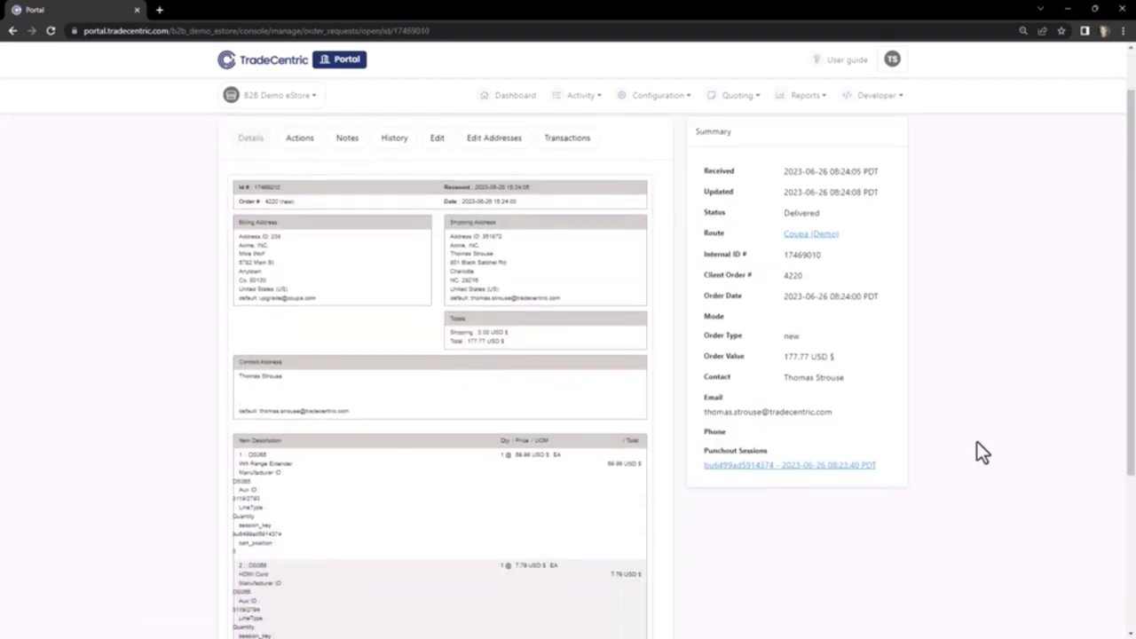
scroll(976, 441, "down", 1)
Read the order request's delivery note, then view its Action History.
left_click(346, 142)
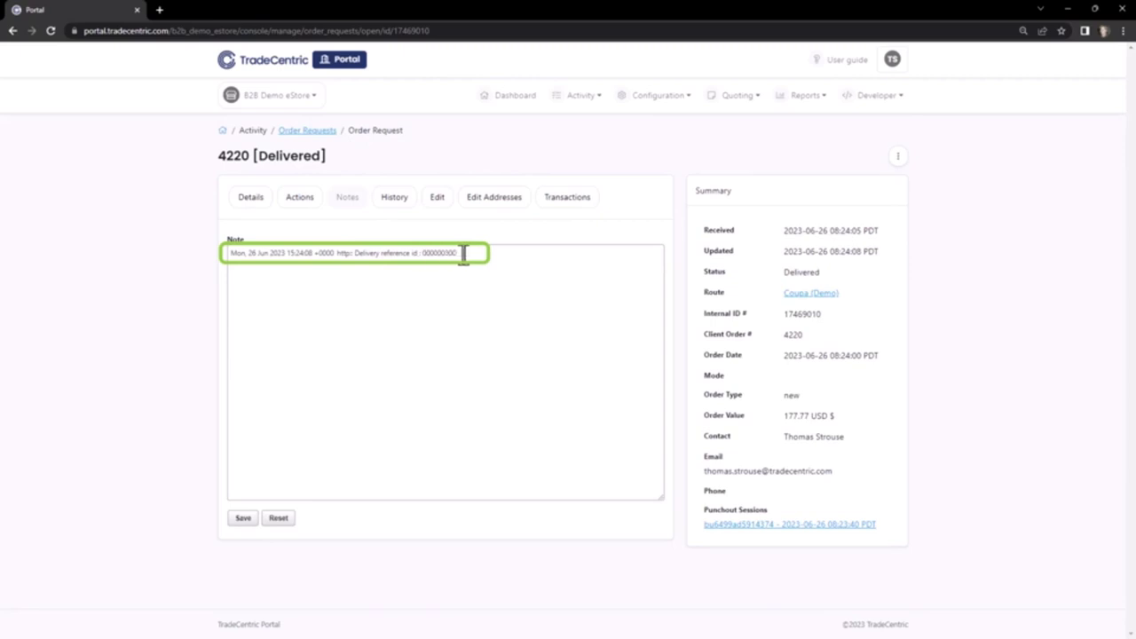
left_click(395, 204)
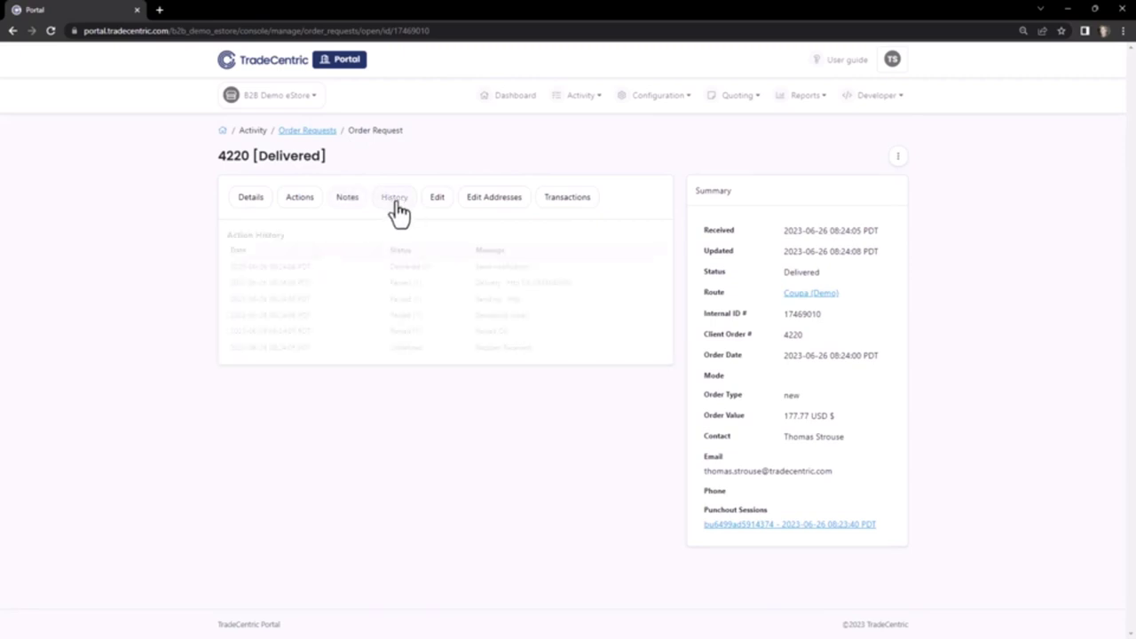